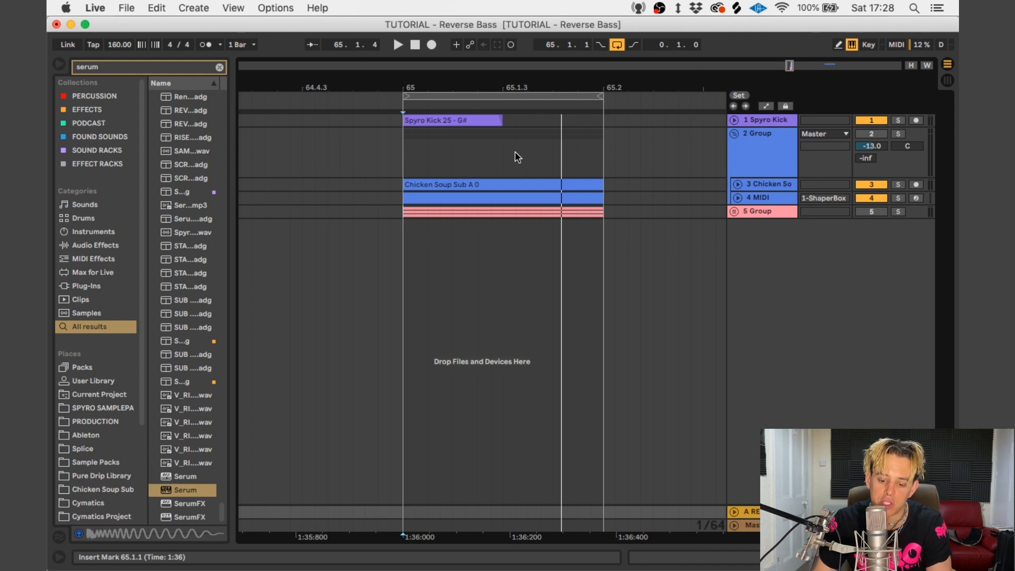
Step: Audition the Spyro Kick clip on its own and examine its waveform
{"action": "left_click", "coordinate": [470, 120]}
{"action": "left_click", "coordinate": [734, 120]}
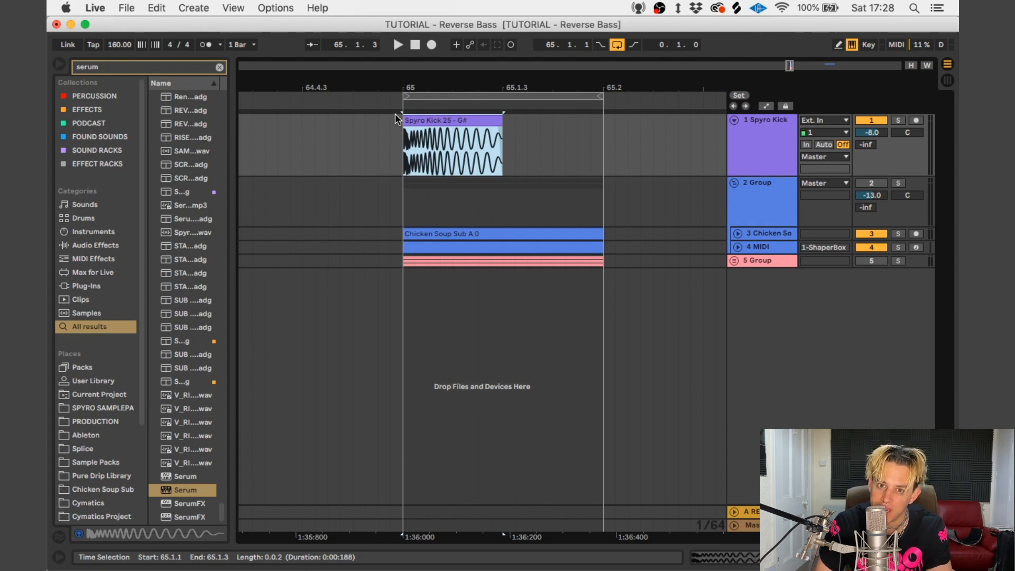
{"action": "key", "text": "space"}
{"action": "key", "text": "space"}
{"action": "left_click", "coordinate": [734, 120]}
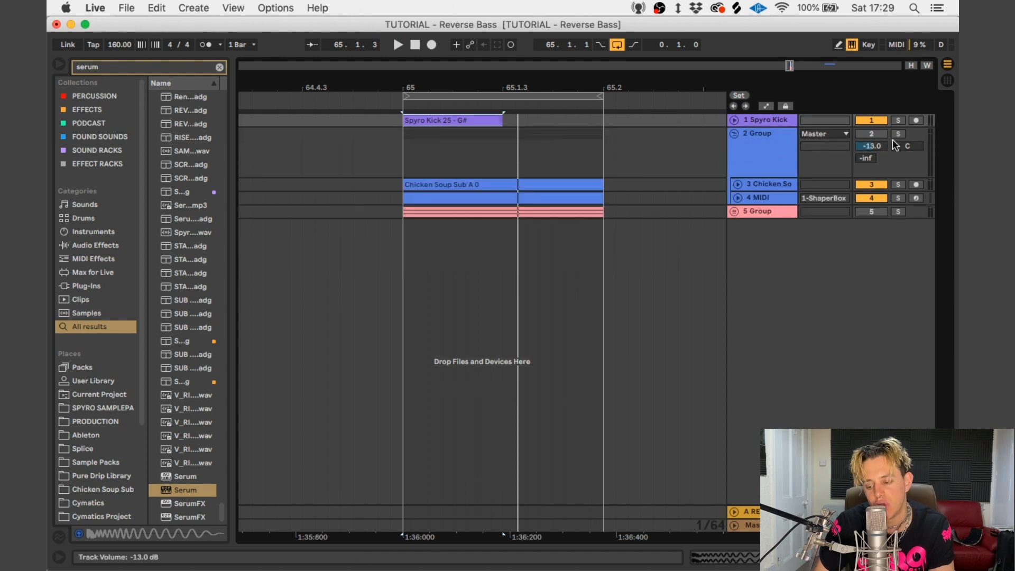
Step: Activate the Group 2 track and play the kick together with the Chicken Soup Sub
{"action": "left_click", "coordinate": [871, 134]}
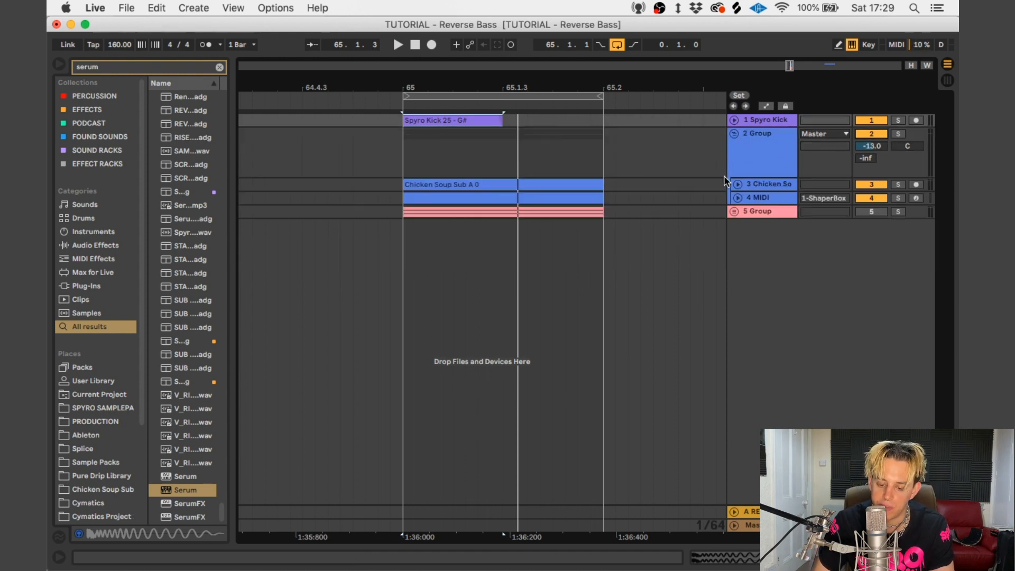
{"action": "key", "text": "space"}
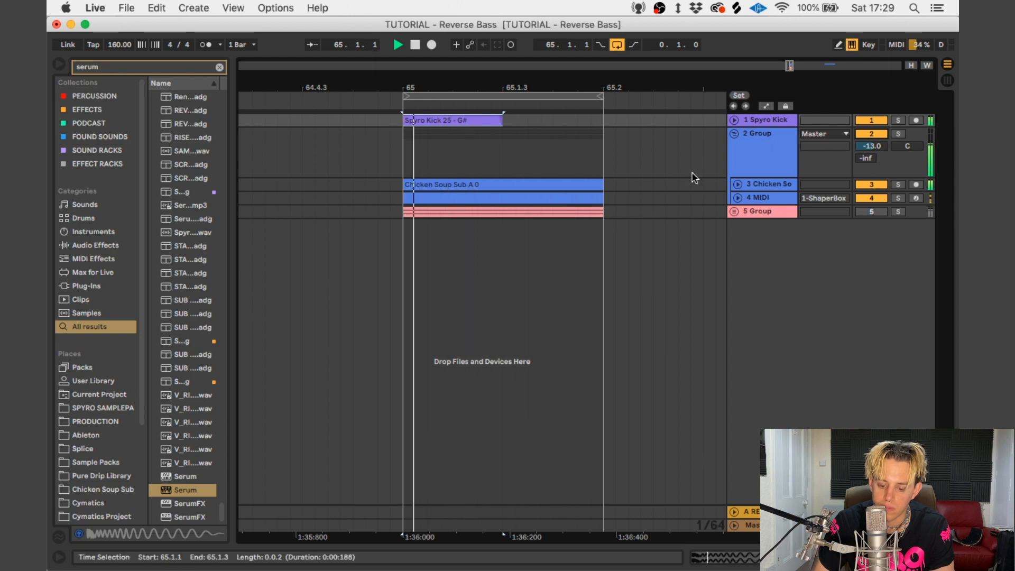
{"action": "left_click", "coordinate": [522, 187]}
{"action": "key", "text": "space"}
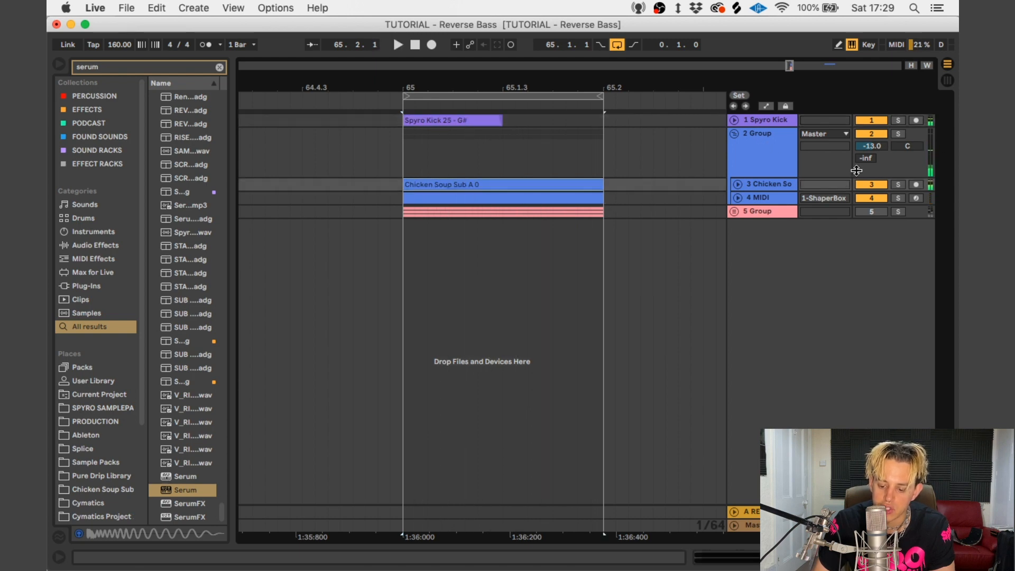
Step: Unfold the Chicken Soup Sub track to show its waveform and place the insert marker at 65.1.1
{"action": "left_click", "coordinate": [736, 182]}
{"action": "left_click", "coordinate": [391, 217]}
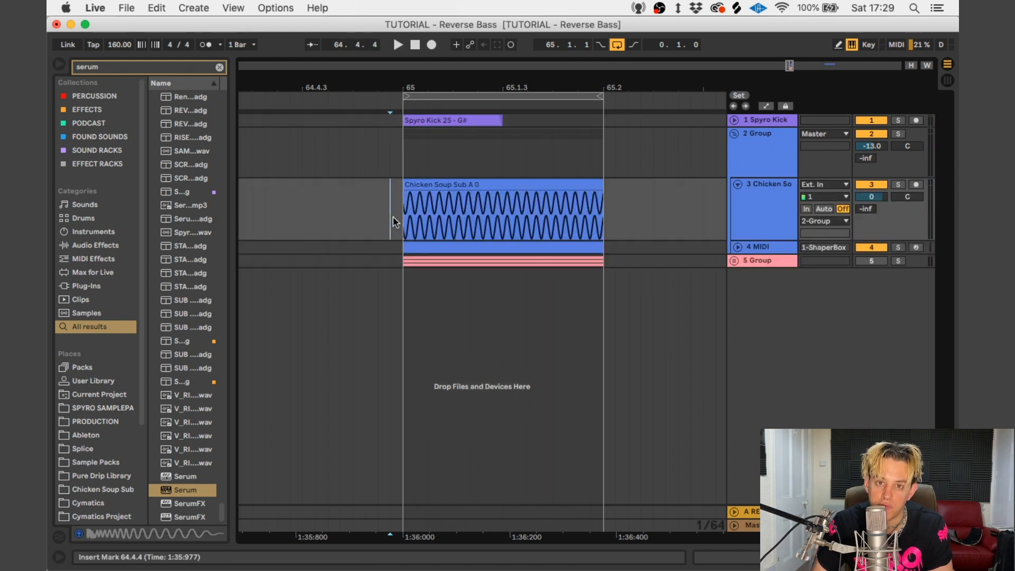
{"action": "left_click", "coordinate": [398, 224]}
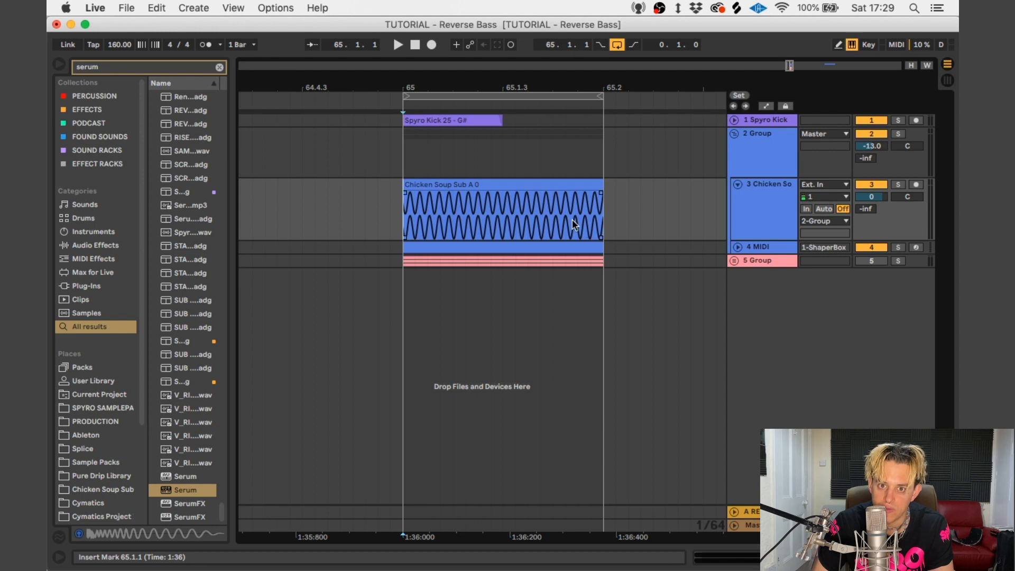
Step: Play the loop through the master's Schope, freeze the waveform display, and lower the master volume to -inf
{"action": "left_click_drag", "start_coordinate": [585, 22], "coordinate": [552, 15]}
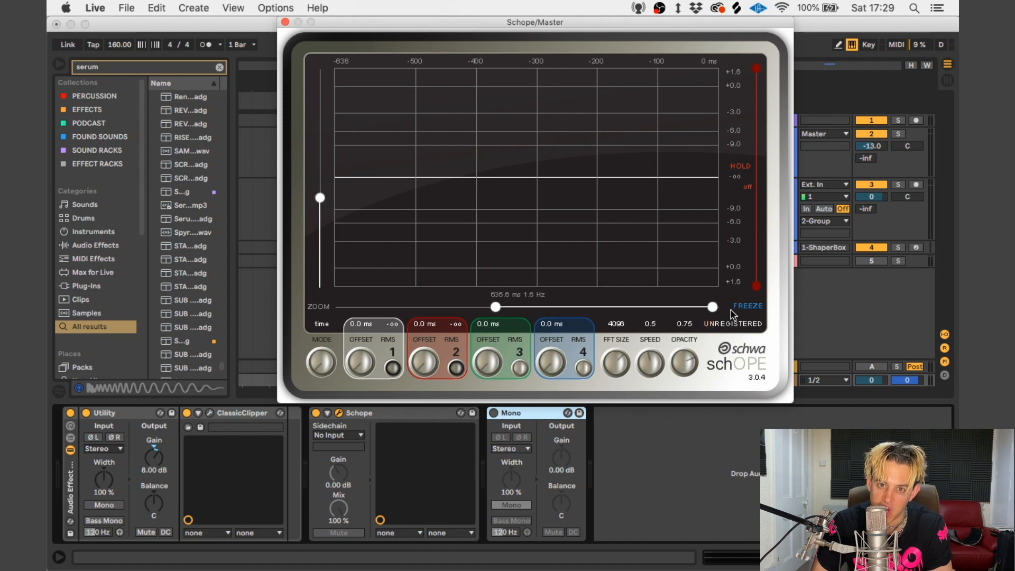
{"action": "key", "text": "space"}
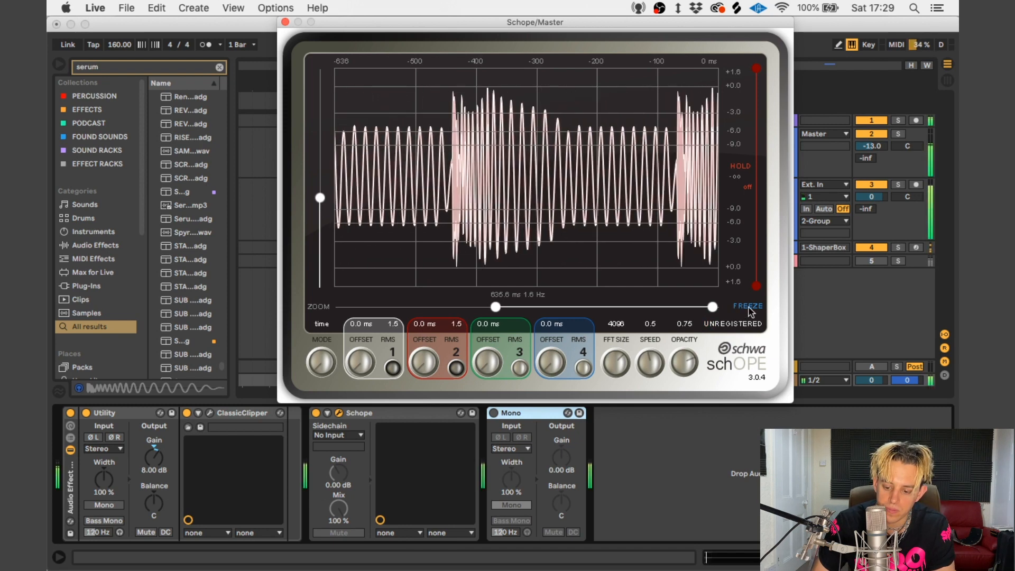
{"action": "left_click", "coordinate": [748, 306]}
{"action": "left_click_drag", "start_coordinate": [870, 380], "coordinate": [870, 423]}
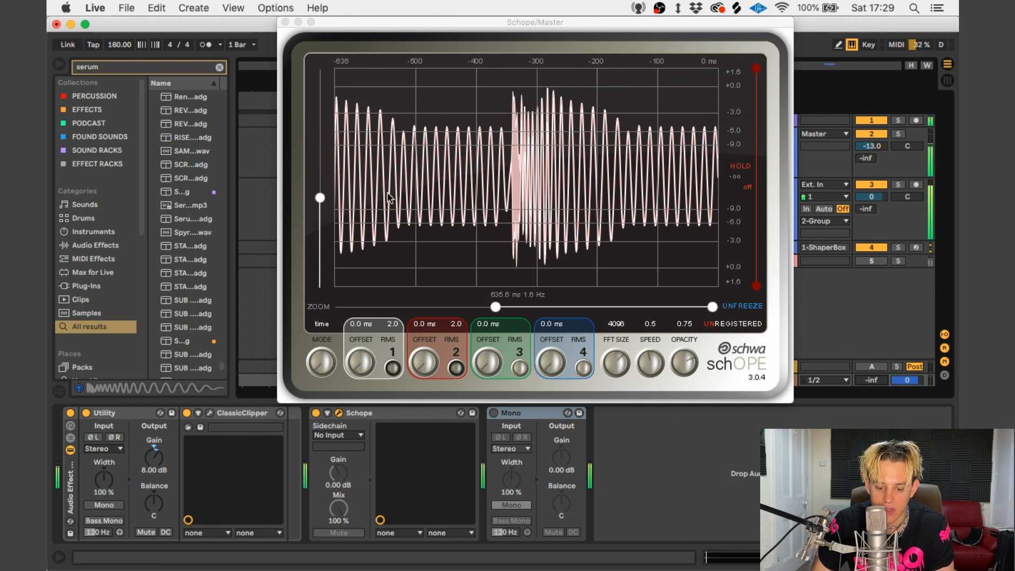
Step: Zoom the frozen Schope display in on the kick-to-sub transition and examine how the waveforms join
{"action": "left_click_drag", "start_coordinate": [496, 306], "coordinate": [471, 306]}
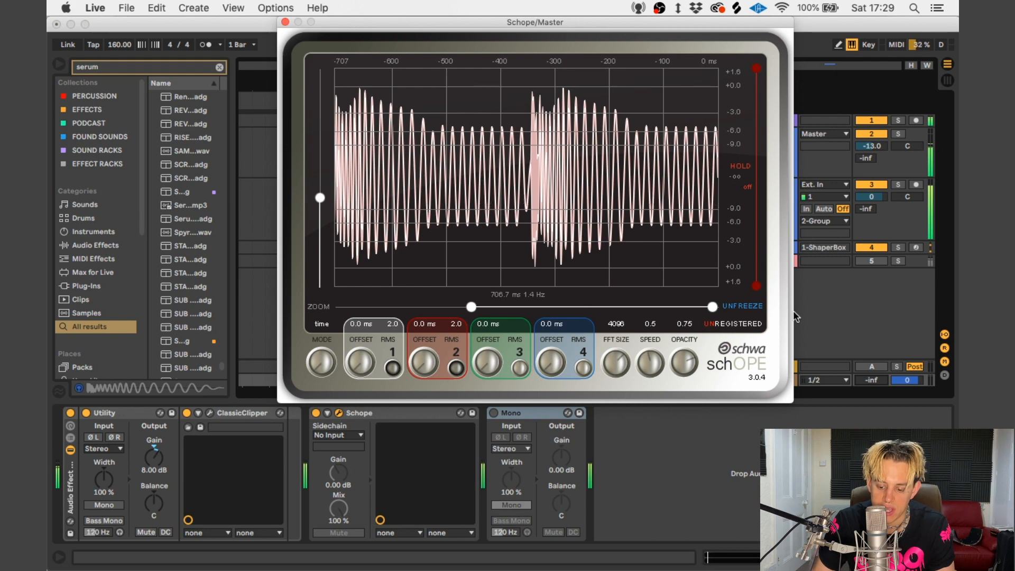
{"action": "left_click_drag", "start_coordinate": [712, 306], "coordinate": [686, 307]}
{"action": "left_click_drag", "start_coordinate": [476, 312], "coordinate": [579, 305]}
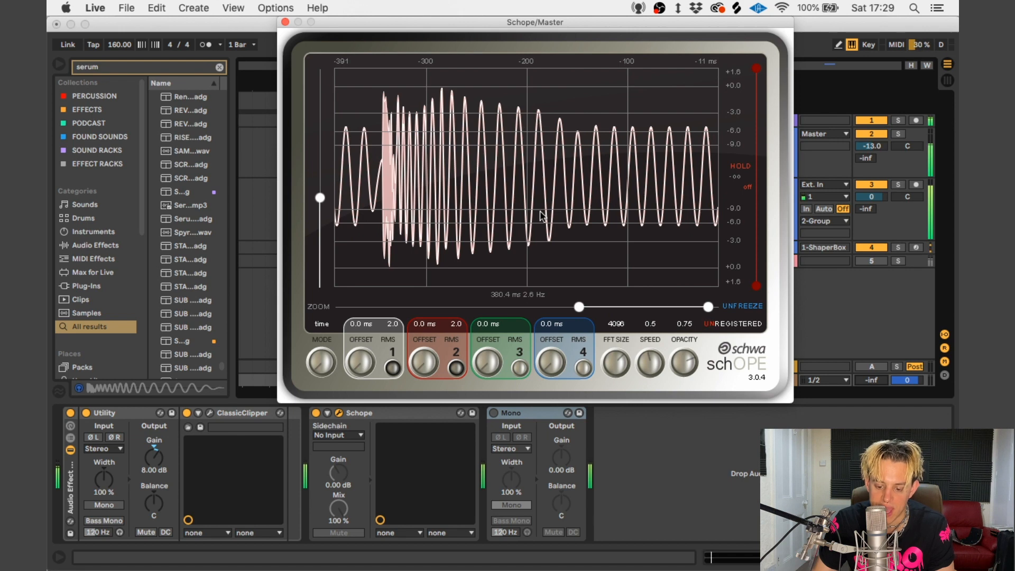
{"action": "left_click_drag", "start_coordinate": [417, 24], "coordinate": [759, 95]}
Step: Move the start marker of the Chicken Soup Sub clip to 0.0.0 in the sample
{"action": "left_click", "coordinate": [445, 187]}
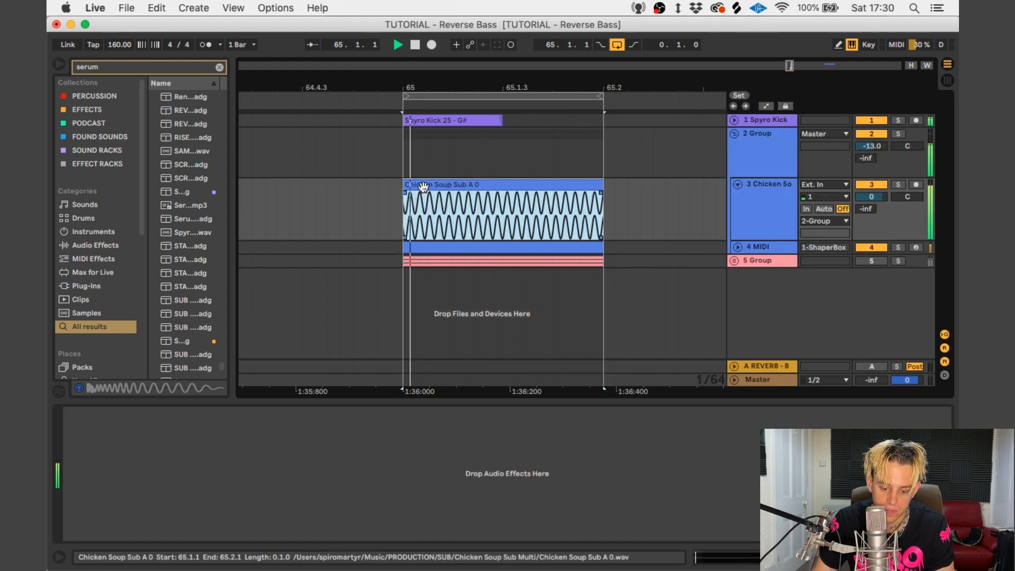
{"action": "key", "text": "shift+Tab"}
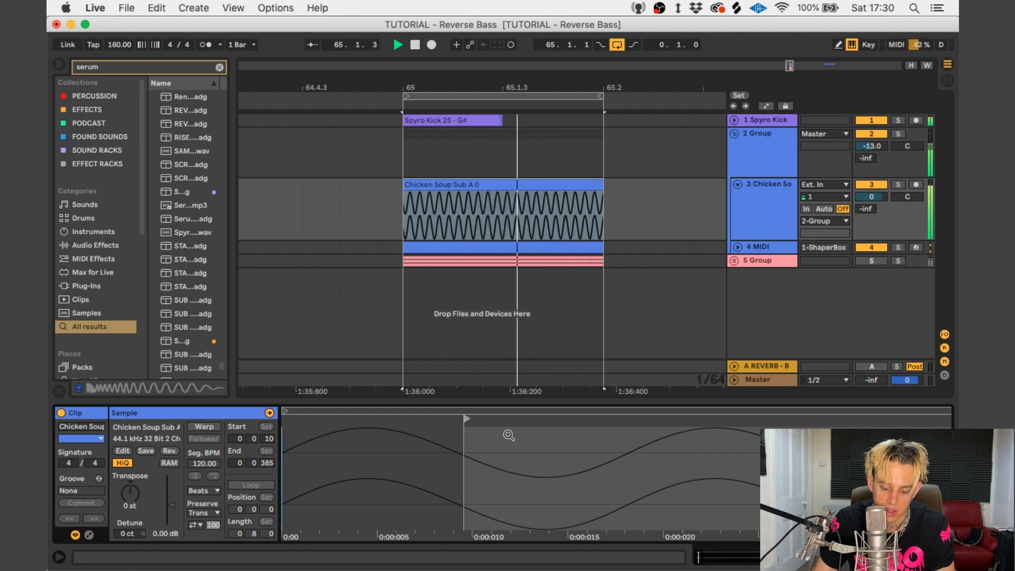
{"action": "left_click_drag", "start_coordinate": [465, 418], "coordinate": [284, 419]}
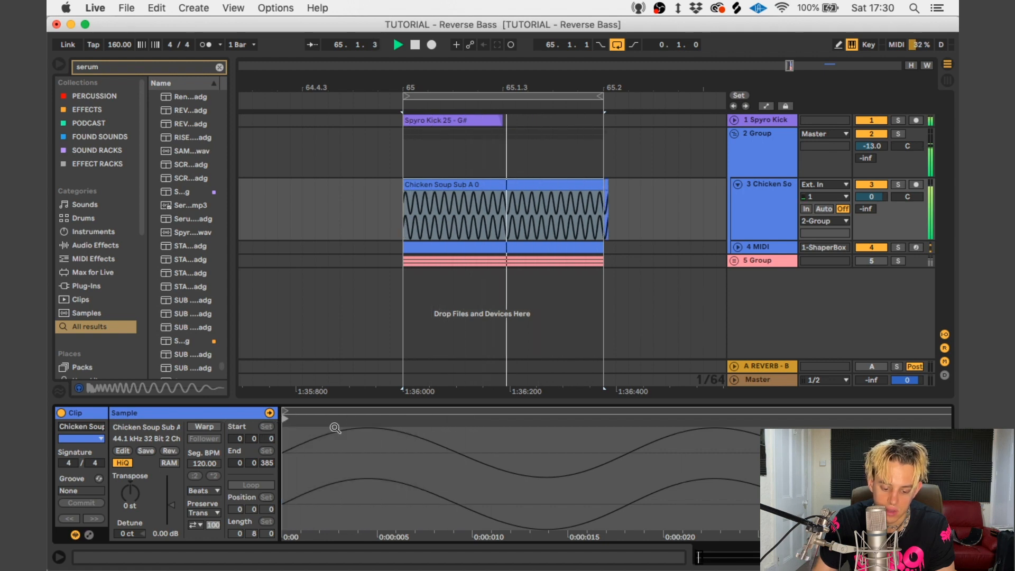
Step: Capture a new frozen waveform in Schope and widen the time range to examine the kick-to-sub transition
{"action": "left_click", "coordinate": [535, 380]}
{"action": "left_click_drag", "start_coordinate": [780, 86], "coordinate": [582, 37]}
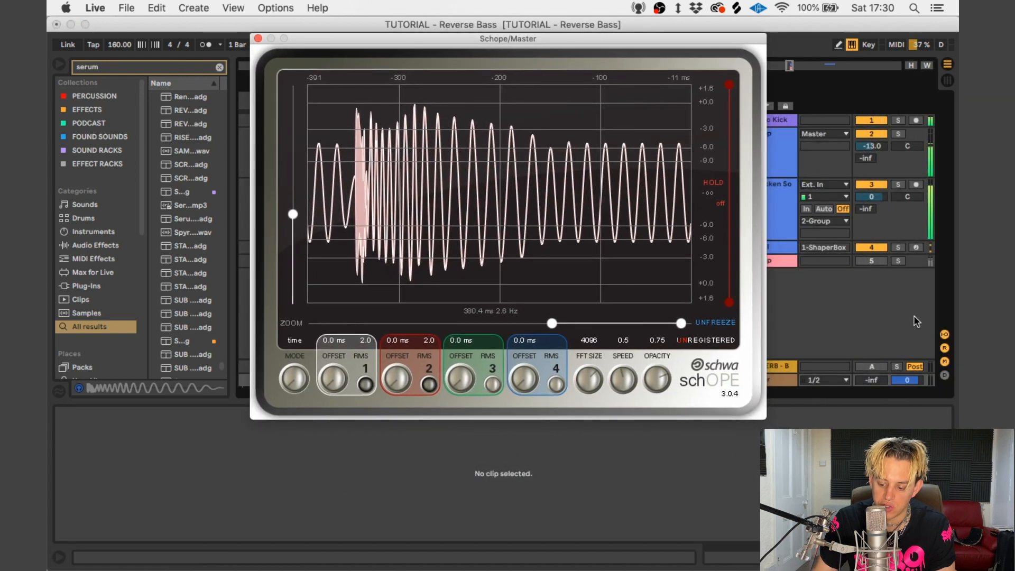
{"action": "left_click", "coordinate": [714, 323]}
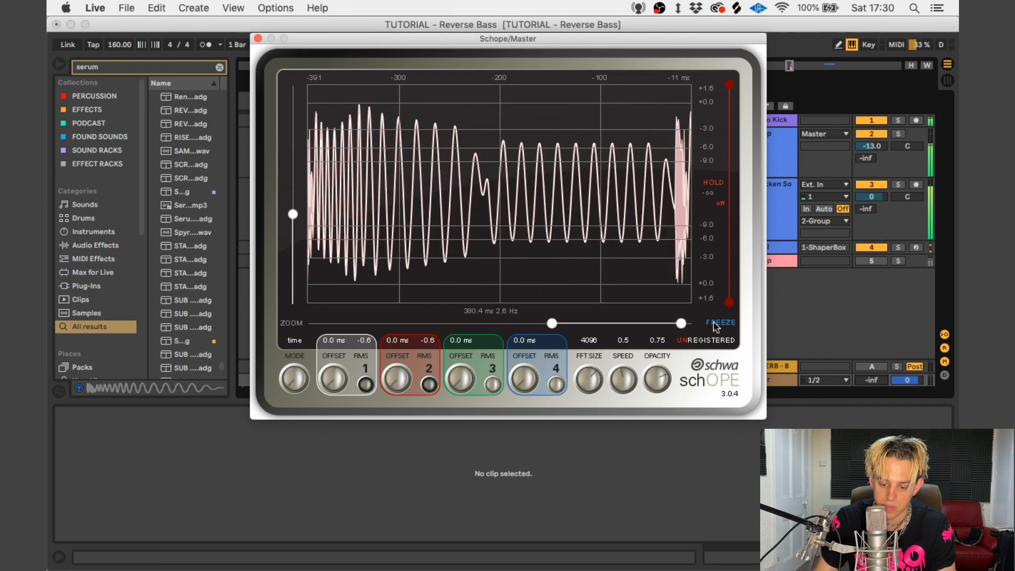
{"action": "left_click", "coordinate": [714, 322]}
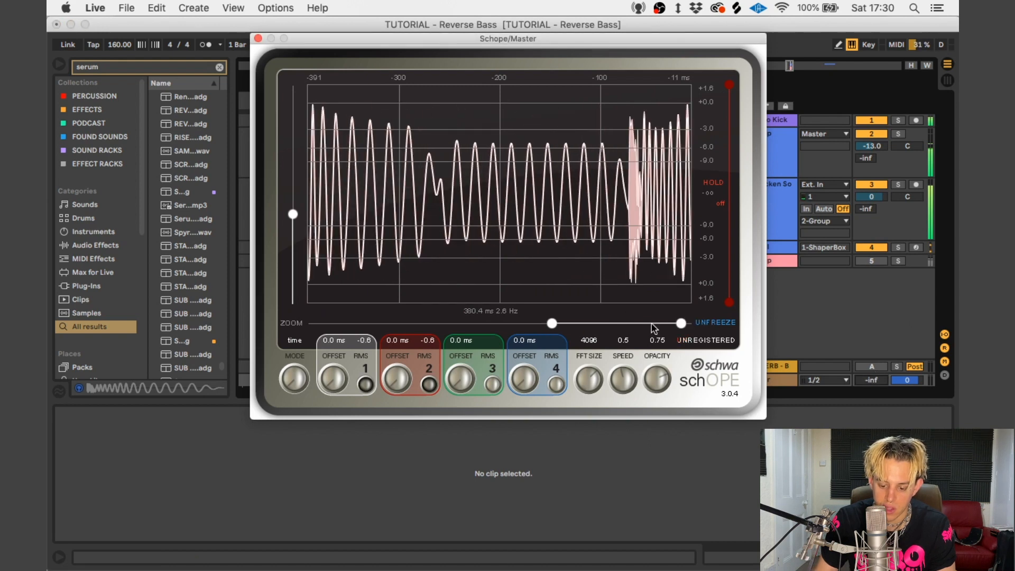
{"action": "left_click_drag", "start_coordinate": [552, 323], "coordinate": [499, 323]}
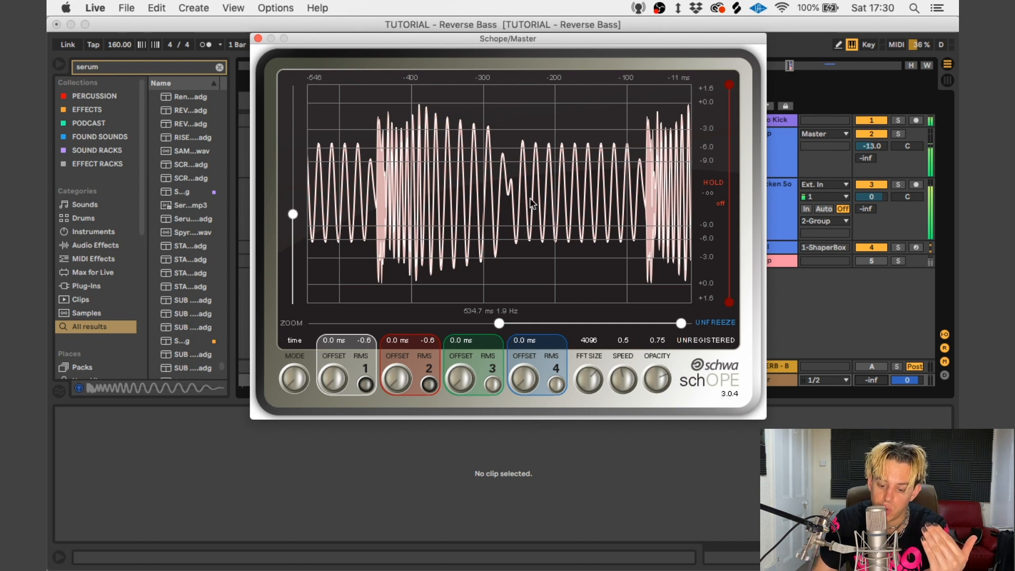
Step: Move the start marker of the Chicken Soup Sub clip slightly further into the sample
{"action": "key", "text": "super+alt+p"}
{"action": "left_click", "coordinate": [444, 184]}
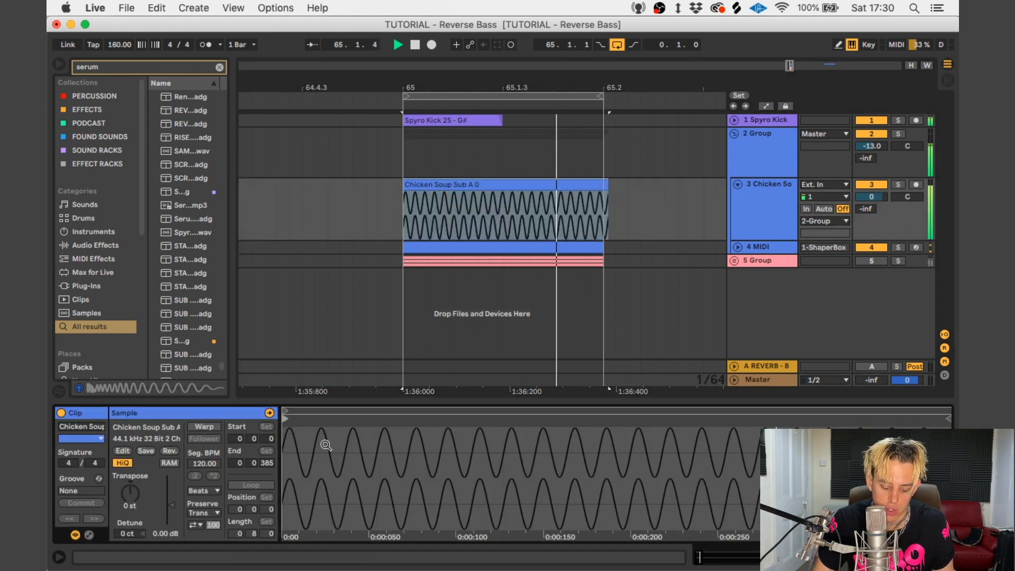
{"action": "left_click_drag", "start_coordinate": [285, 419], "coordinate": [301, 419]}
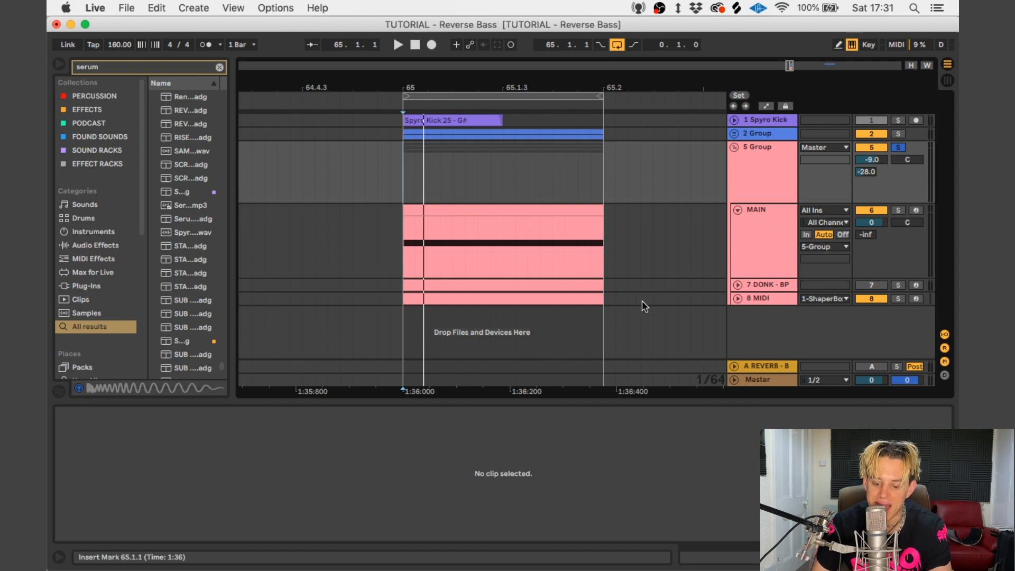
Step: Audition the soloed Group 5 and bypass its ShaperBox, Oxford Inflator and FF Pro-Q 2 effects
{"action": "key", "text": "space"}
{"action": "left_click", "coordinate": [735, 237]}
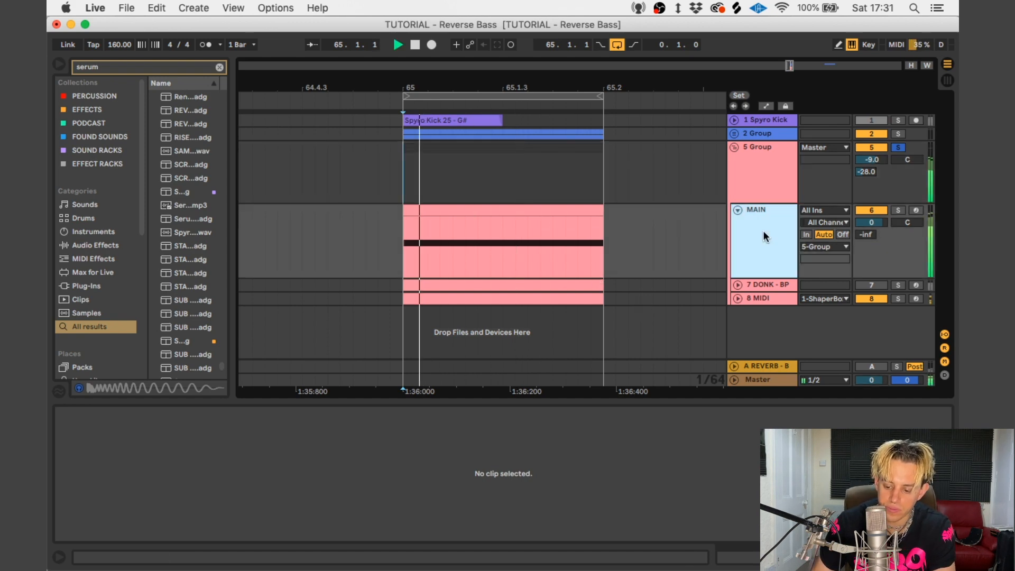
{"action": "left_click", "coordinate": [749, 179]}
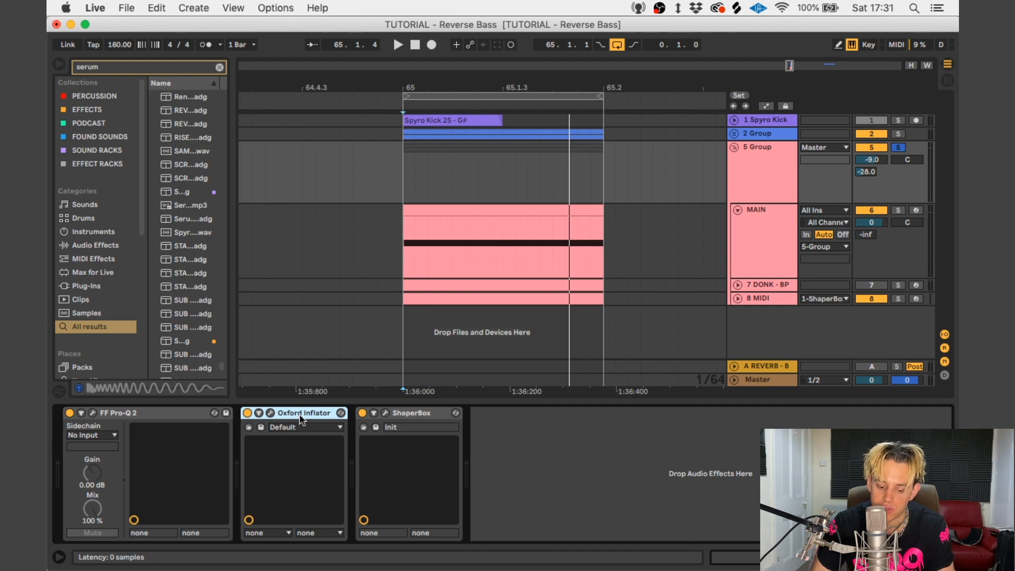
{"action": "left_click", "coordinate": [362, 412]}
{"action": "left_click", "coordinate": [246, 412]}
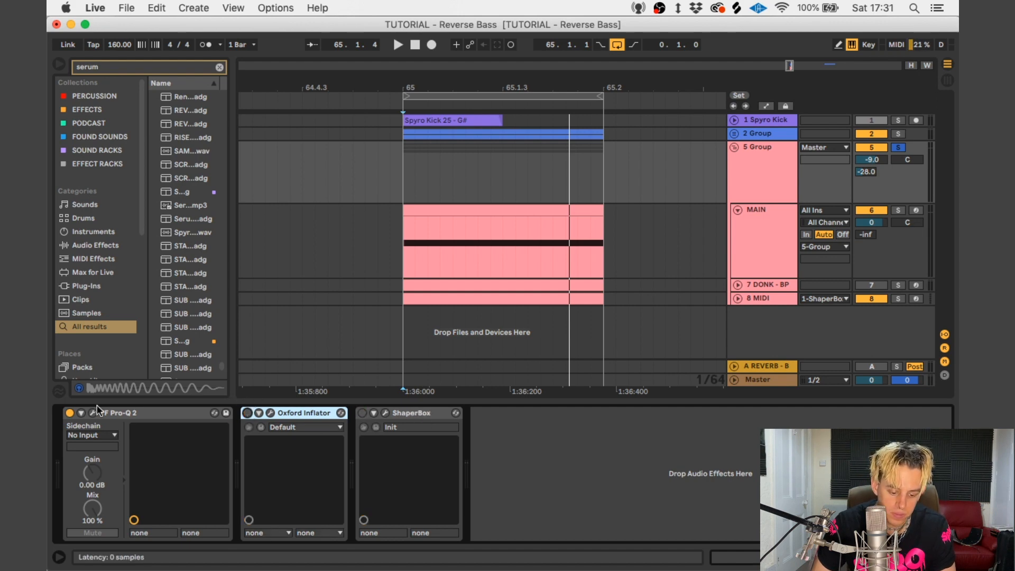
{"action": "left_click", "coordinate": [69, 413]}
Step: Play the MAIN track with its EQ Eight bypassed and open its Serum instrument
{"action": "left_click", "coordinate": [782, 250]}
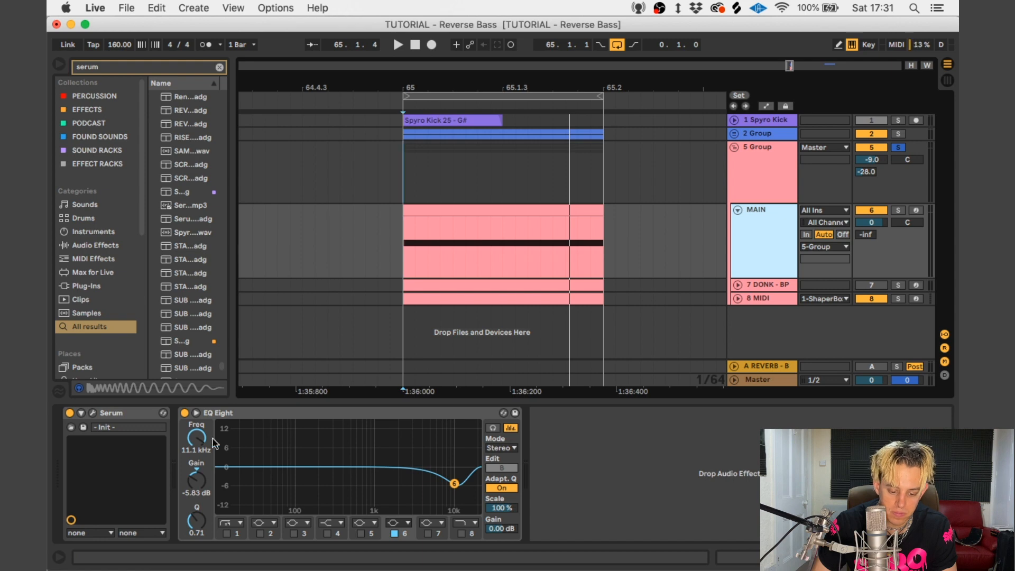
{"action": "key", "text": "space"}
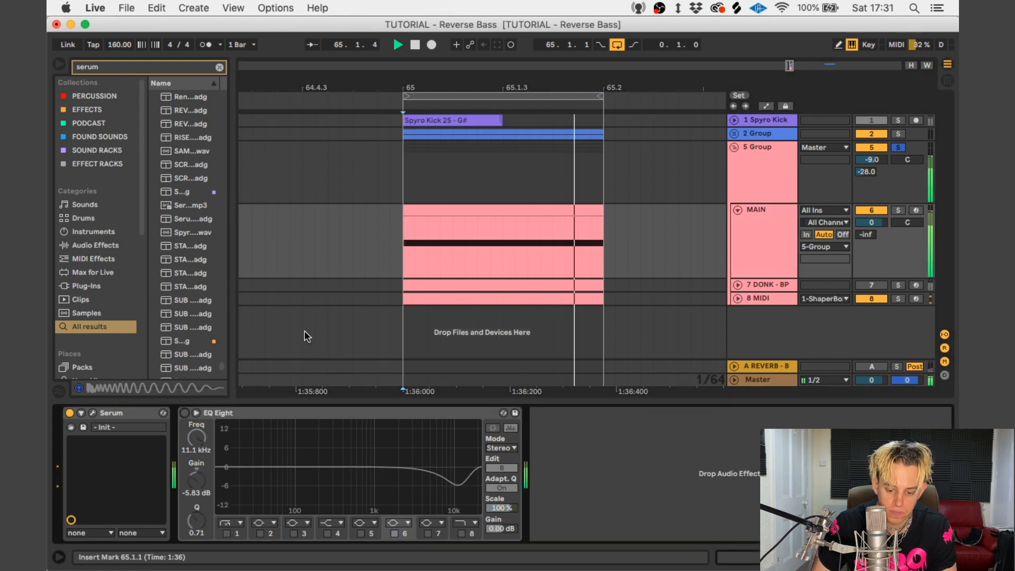
{"action": "left_click", "coordinate": [93, 412]}
{"action": "left_click_drag", "start_coordinate": [506, 45], "coordinate": [456, 21]}
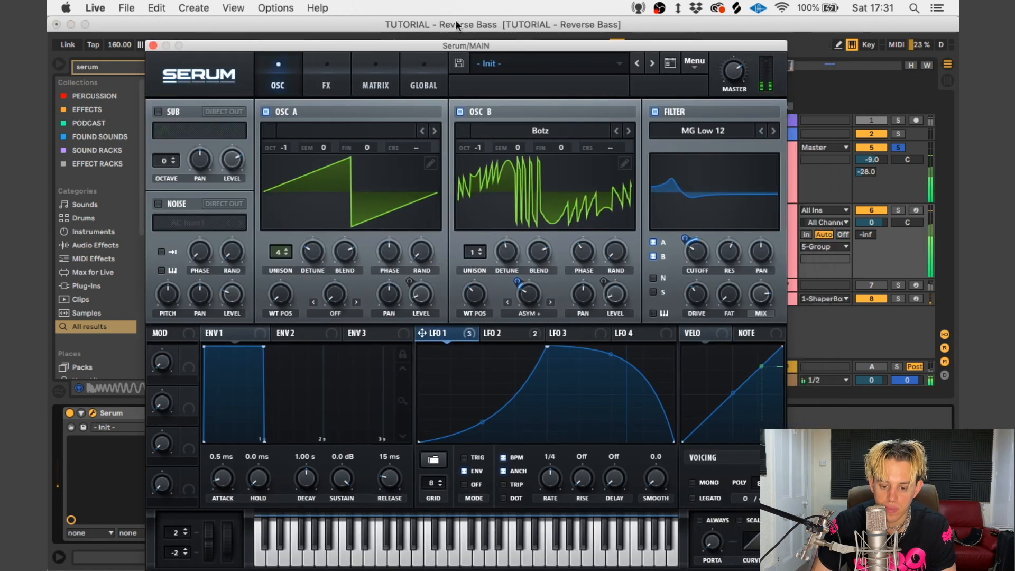
Step: Review Serum's distortion and compressor effects, and switch off oscillator B and the filter
{"action": "left_click", "coordinate": [320, 65]}
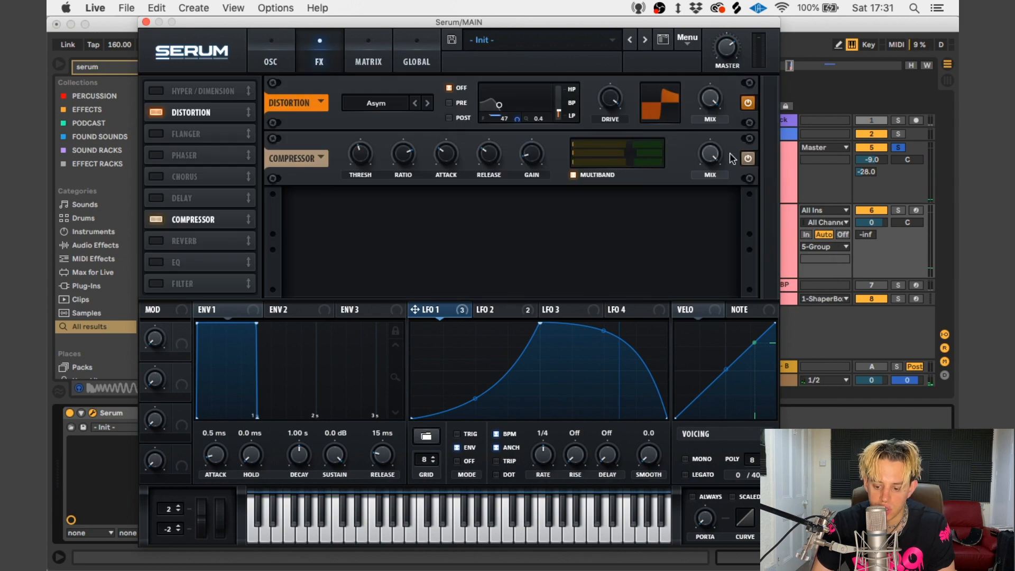
{"action": "left_click", "coordinate": [273, 62]}
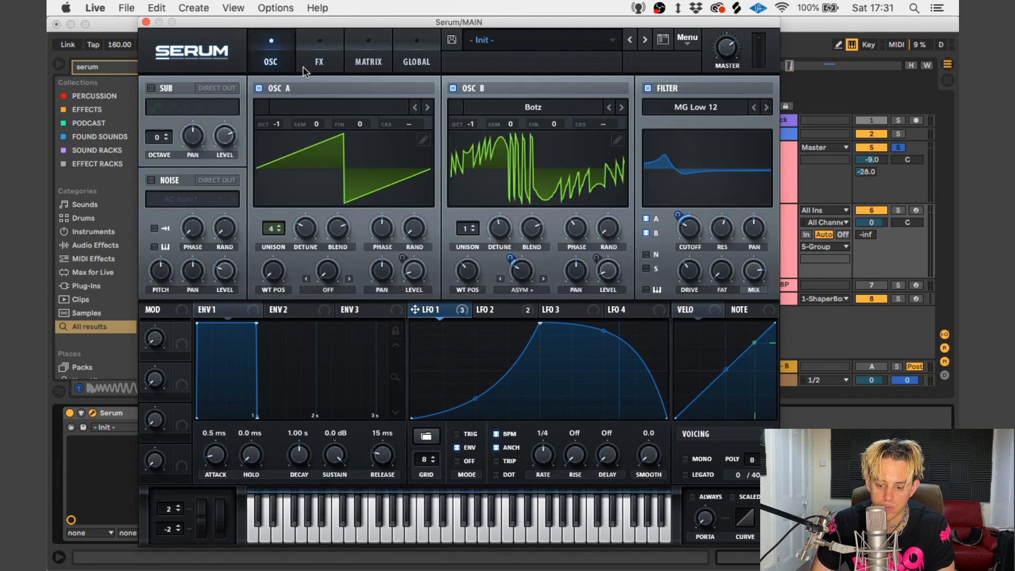
{"action": "left_click", "coordinate": [453, 88]}
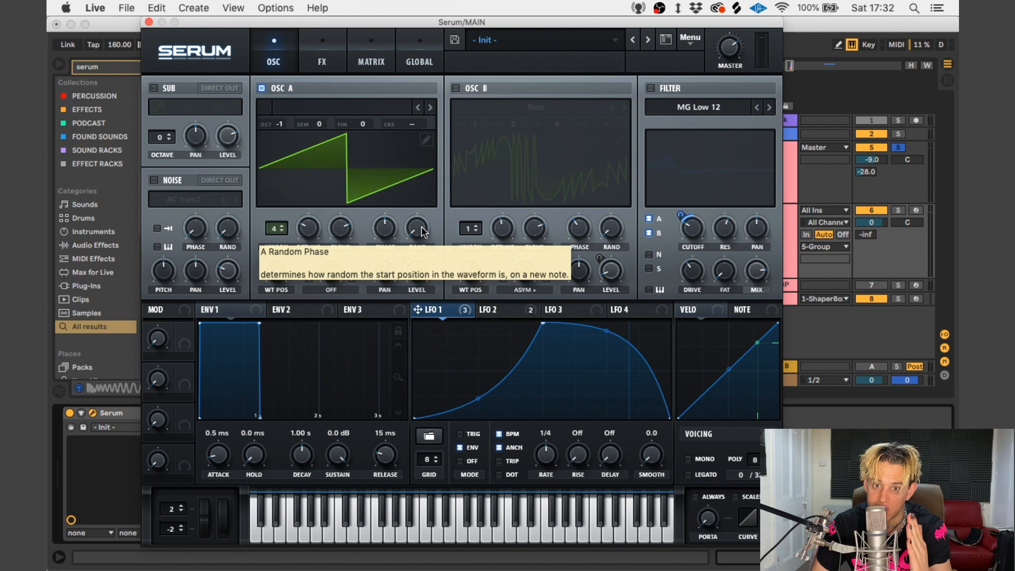
Step: Play the oscillator A saw on its own and compare the LFO 1 and LFO 2 shapes and their modulation targets
{"action": "key", "text": "space"}
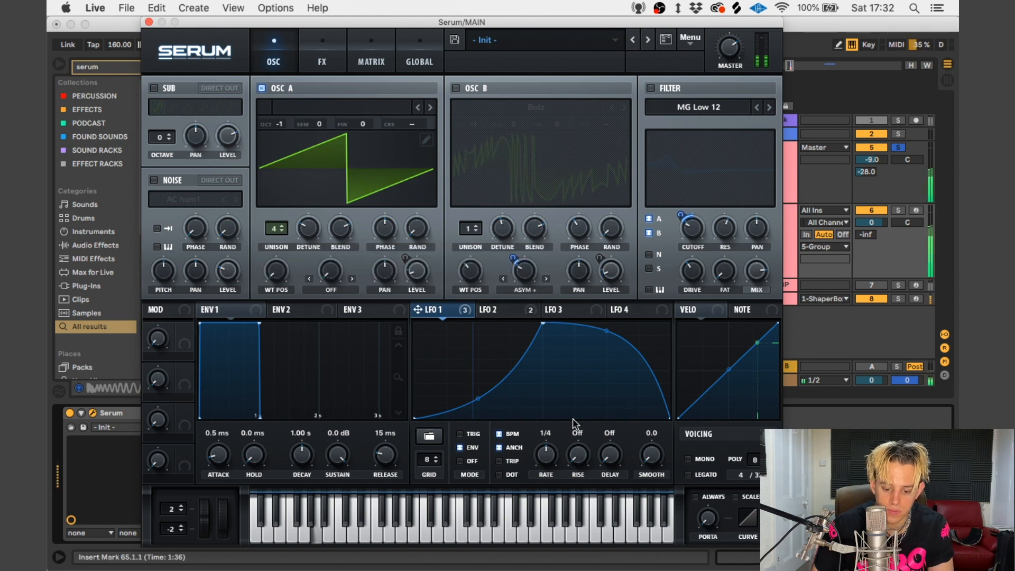
{"action": "left_click", "coordinate": [490, 312]}
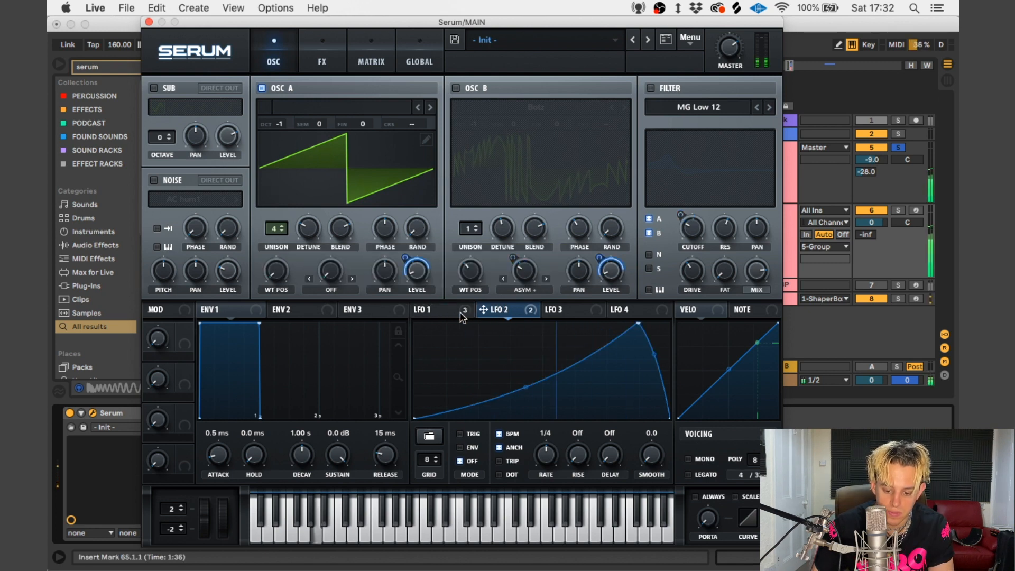
{"action": "left_click", "coordinate": [432, 312]}
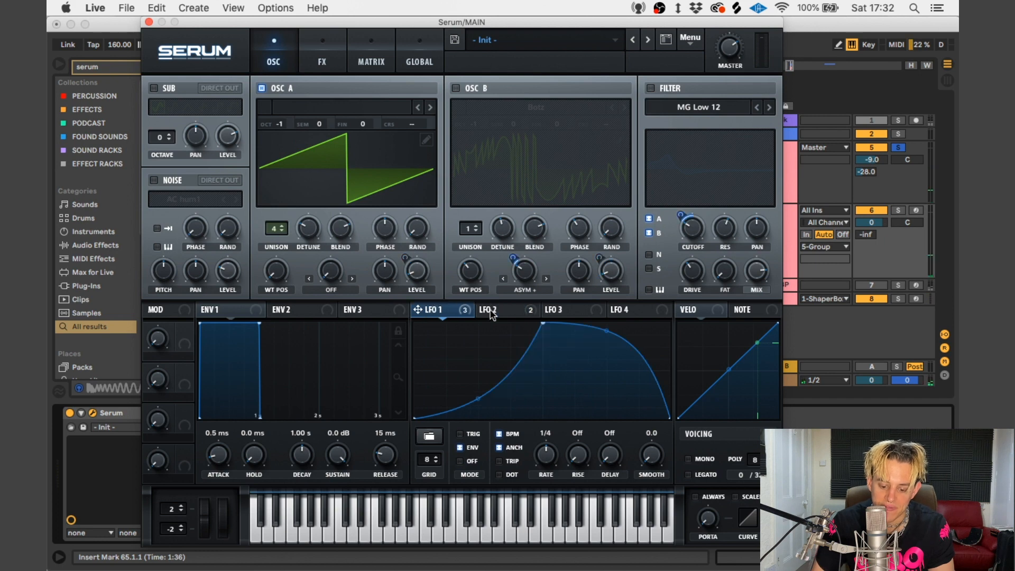
{"action": "left_click", "coordinate": [505, 312]}
{"action": "left_click", "coordinate": [433, 311]}
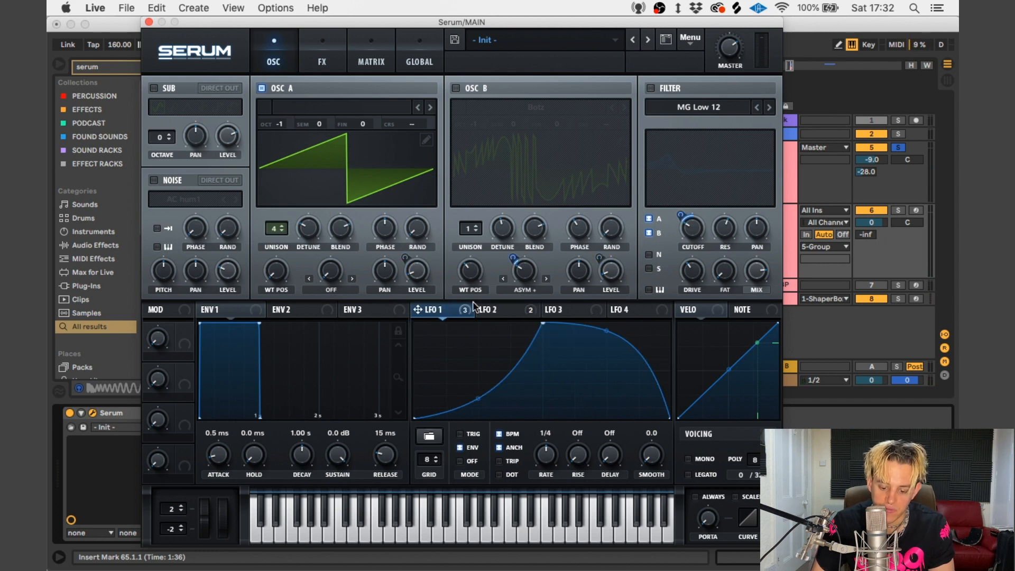
{"action": "left_click", "coordinate": [497, 311]}
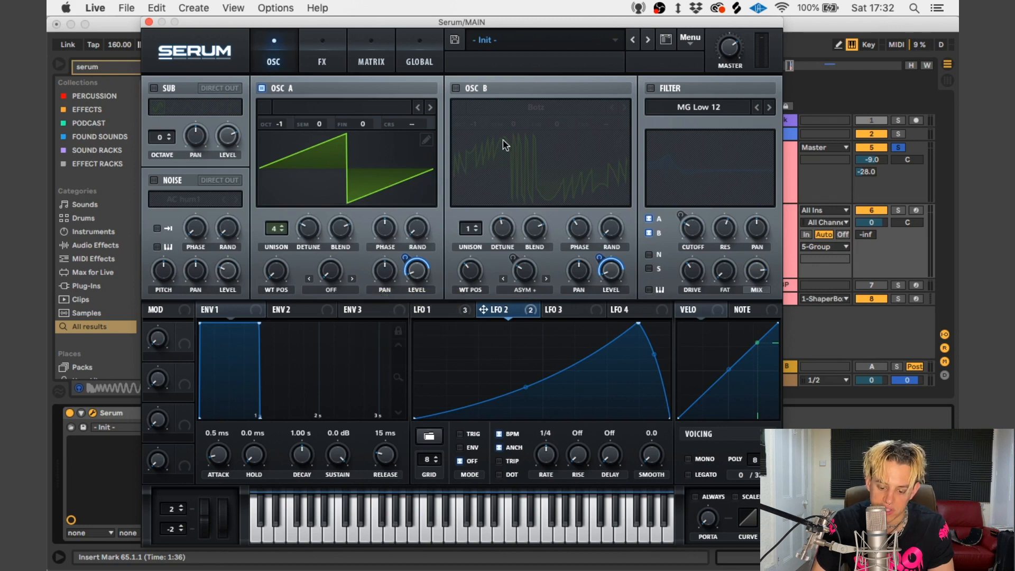
Step: View LFO 1, switch oscillator B back on, and look through the wavetable categories while keeping Botz
{"action": "left_click", "coordinate": [461, 312]}
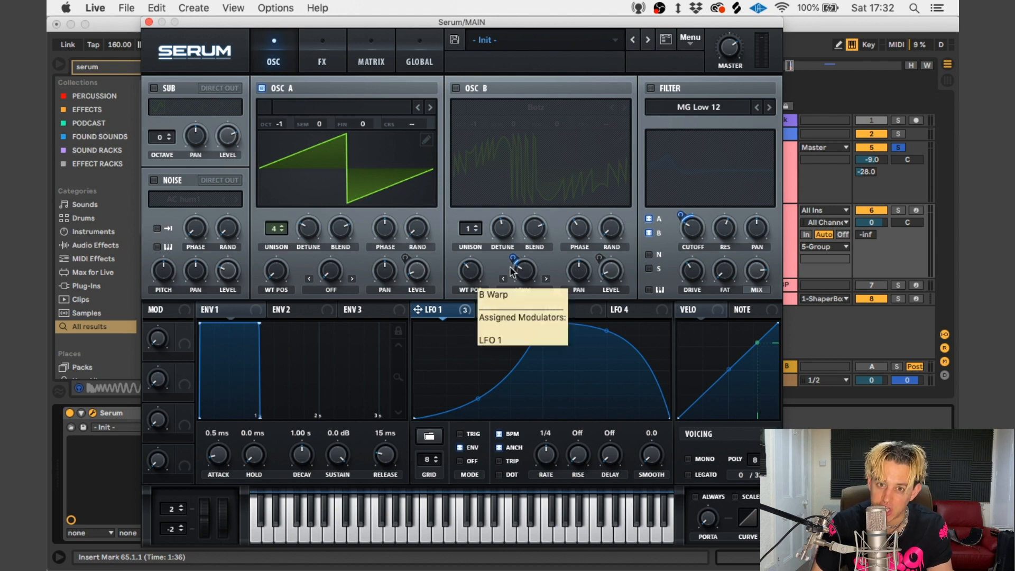
{"action": "left_click", "coordinate": [456, 88]}
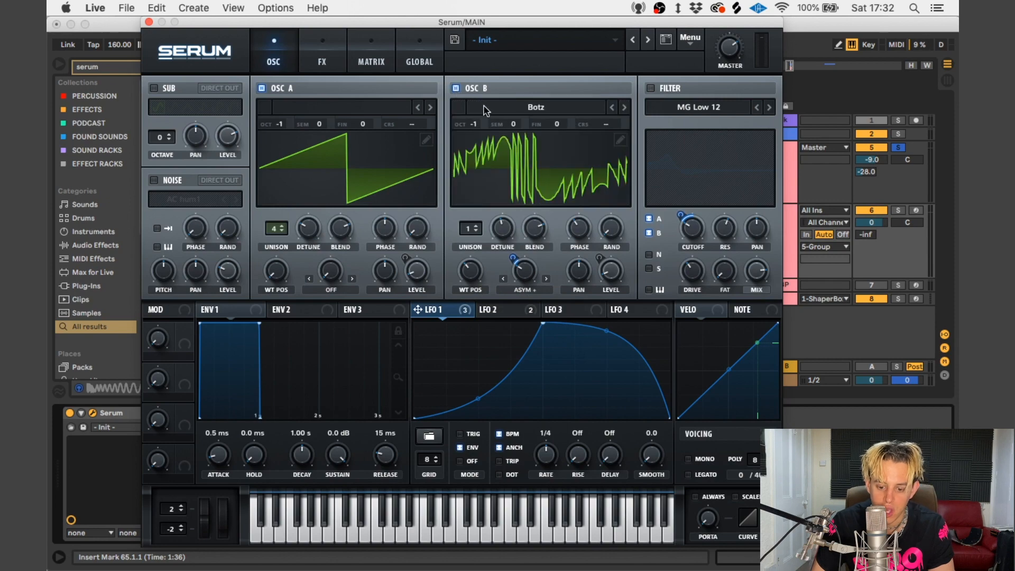
{"action": "left_click", "coordinate": [555, 108]}
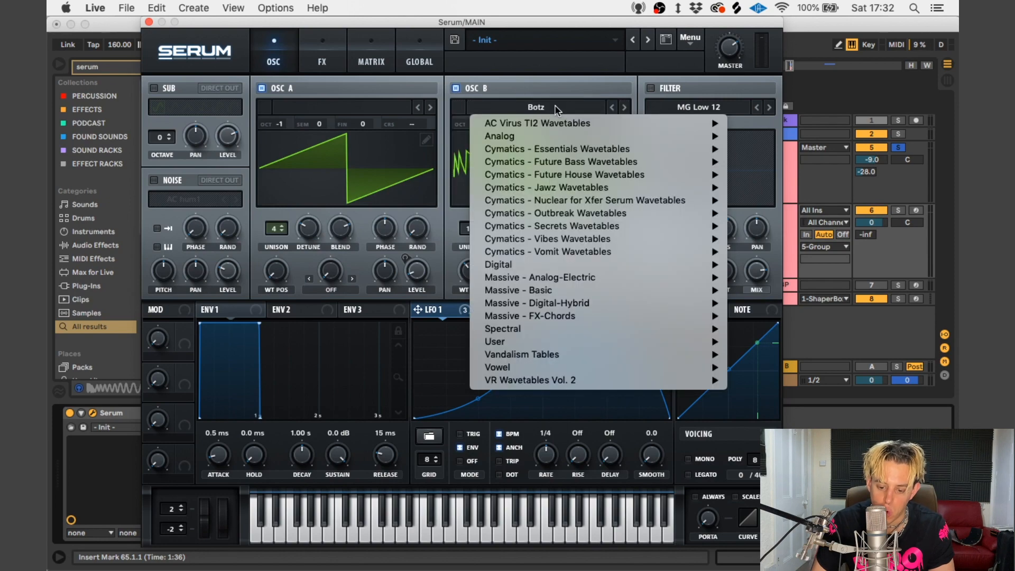
{"action": "mouse_move", "coordinate": [540, 190]}
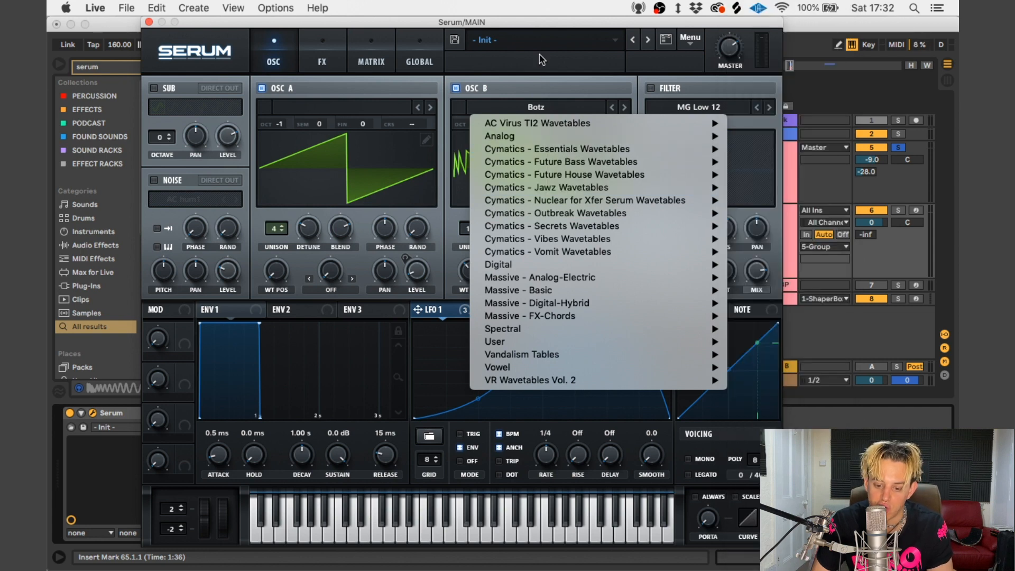
{"action": "left_click", "coordinate": [530, 33]}
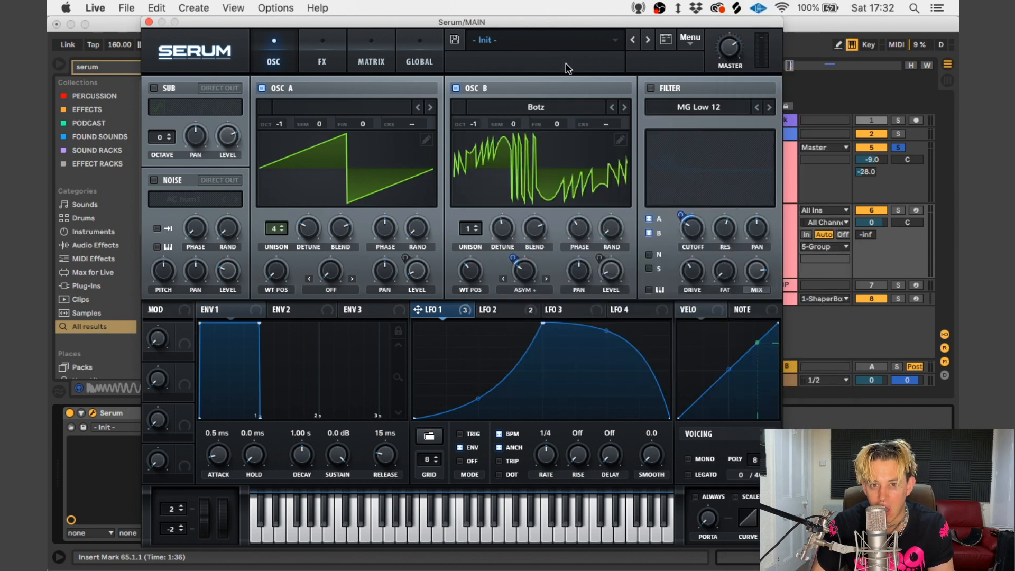
Step: Audition oscillator B alone with oscillator A switched off, and compare the modulation targets of LFO 2 and LFO 1
{"action": "left_click", "coordinate": [261, 89]}
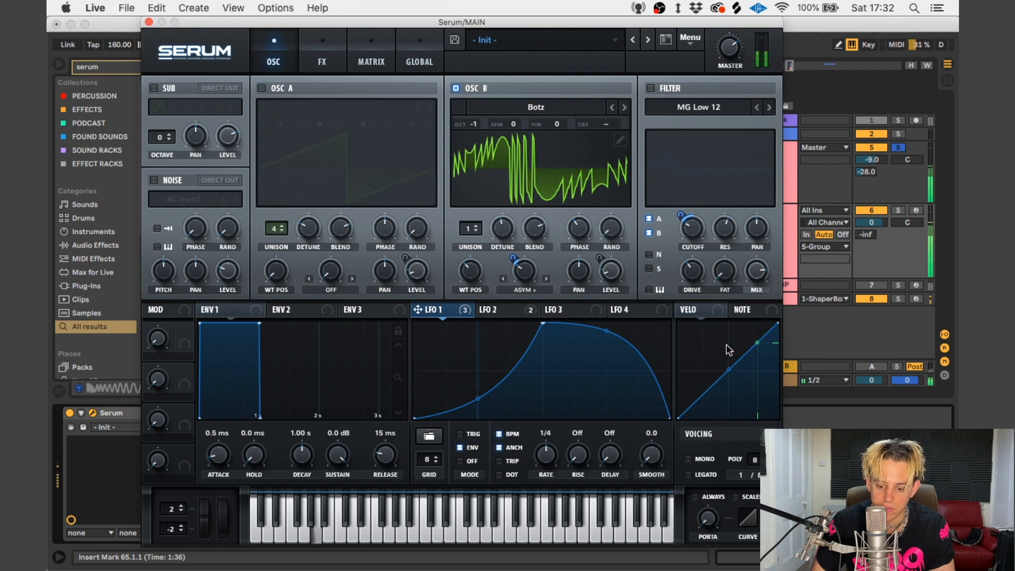
{"action": "left_click", "coordinate": [495, 310]}
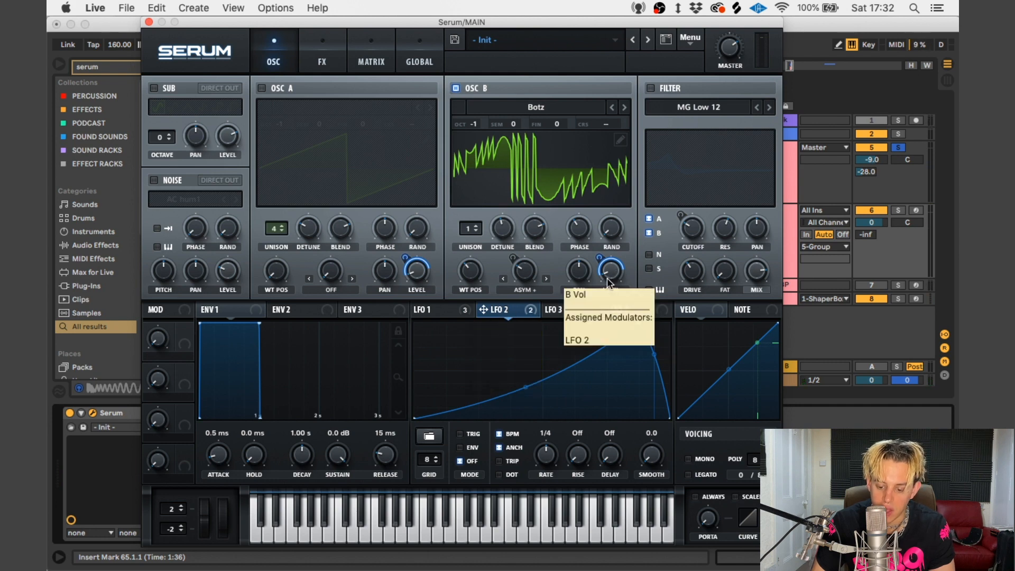
{"action": "left_click", "coordinate": [431, 309]}
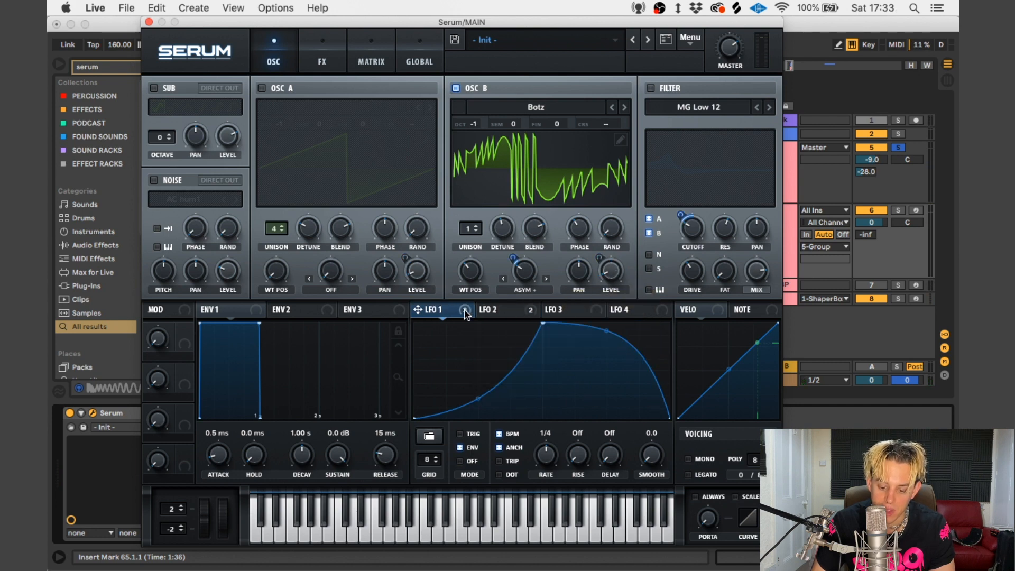
{"action": "left_click", "coordinate": [499, 292]}
{"action": "left_click", "coordinate": [450, 316]}
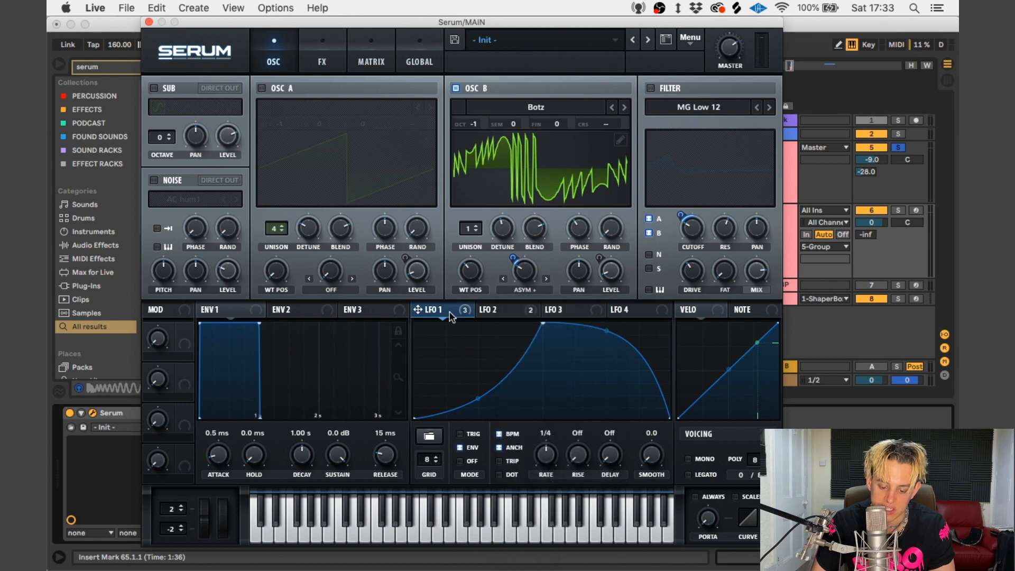
Step: Compare oscillator B's sound with its warp mode set to Off and back to Asym +, and review the warp options
{"action": "left_click", "coordinate": [530, 290]}
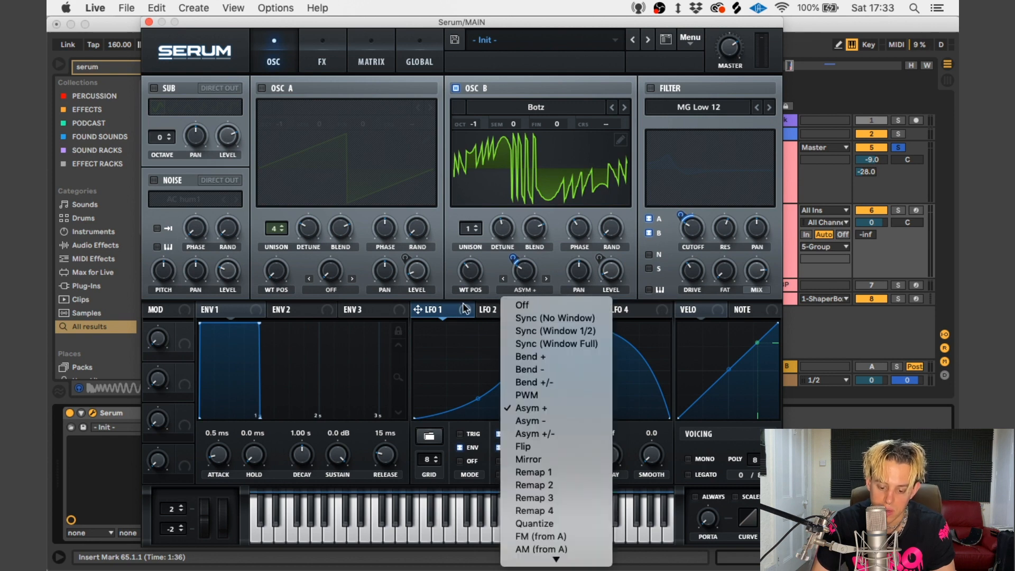
{"action": "left_click", "coordinate": [492, 257]}
{"action": "left_click", "coordinate": [525, 290]}
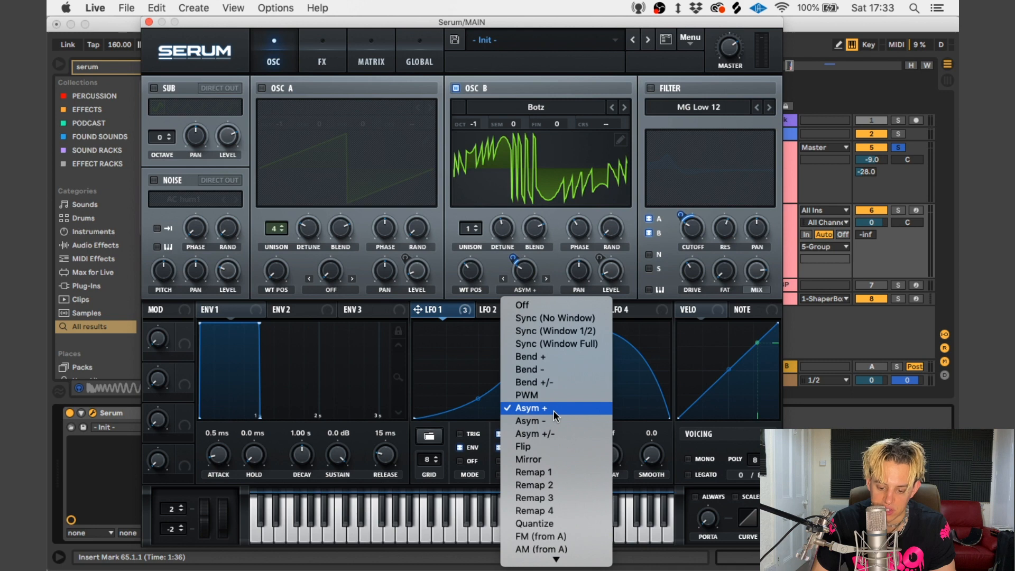
{"action": "left_click", "coordinate": [530, 306]}
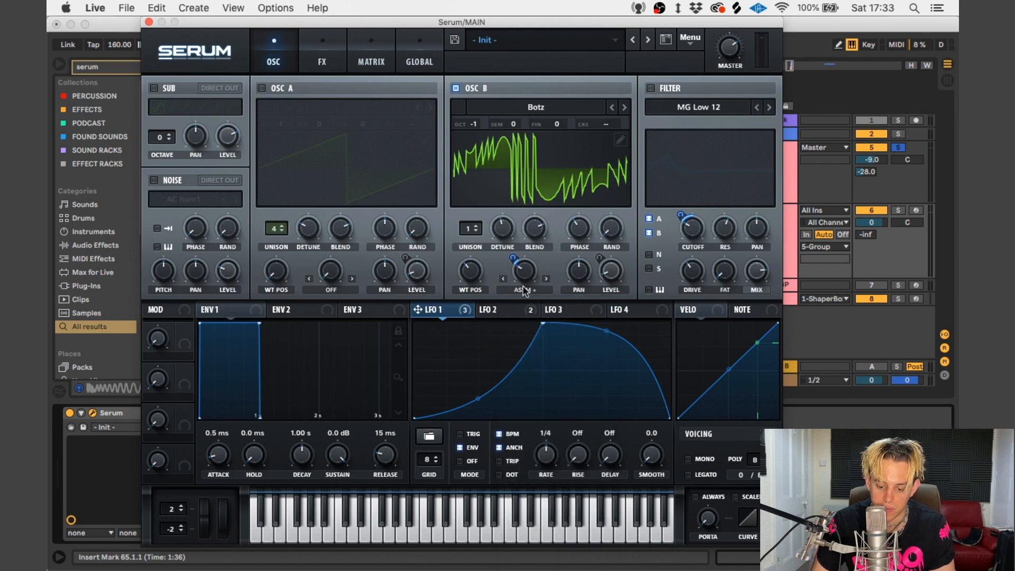
{"action": "left_click", "coordinate": [523, 289]}
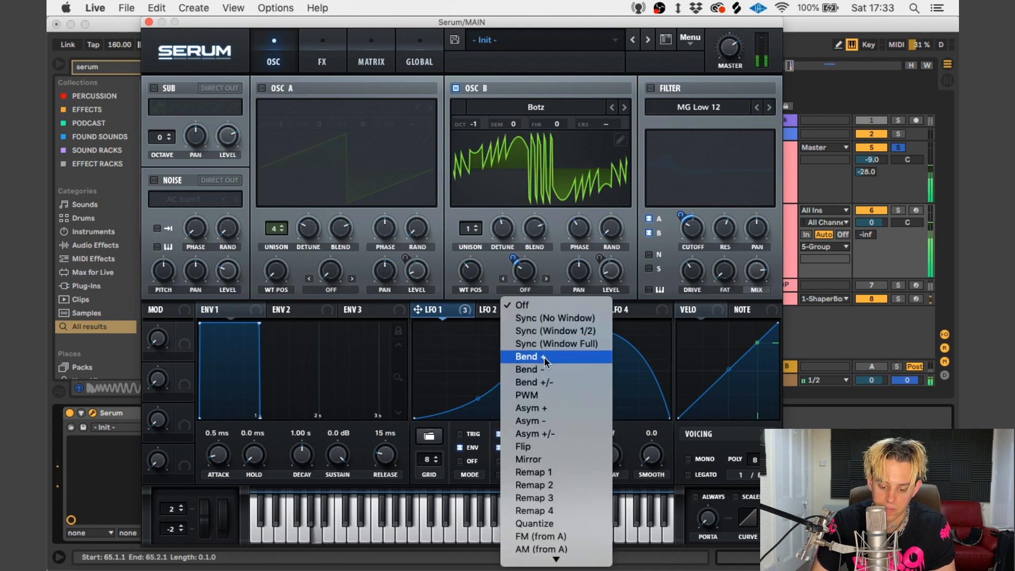
{"action": "left_click", "coordinate": [539, 412]}
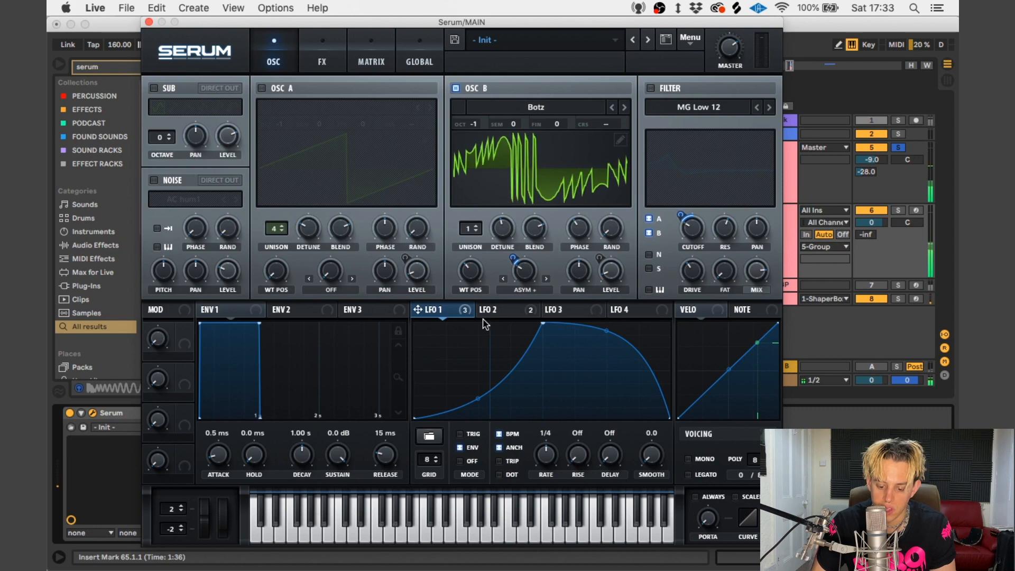
{"action": "mouse_move", "coordinate": [484, 323]}
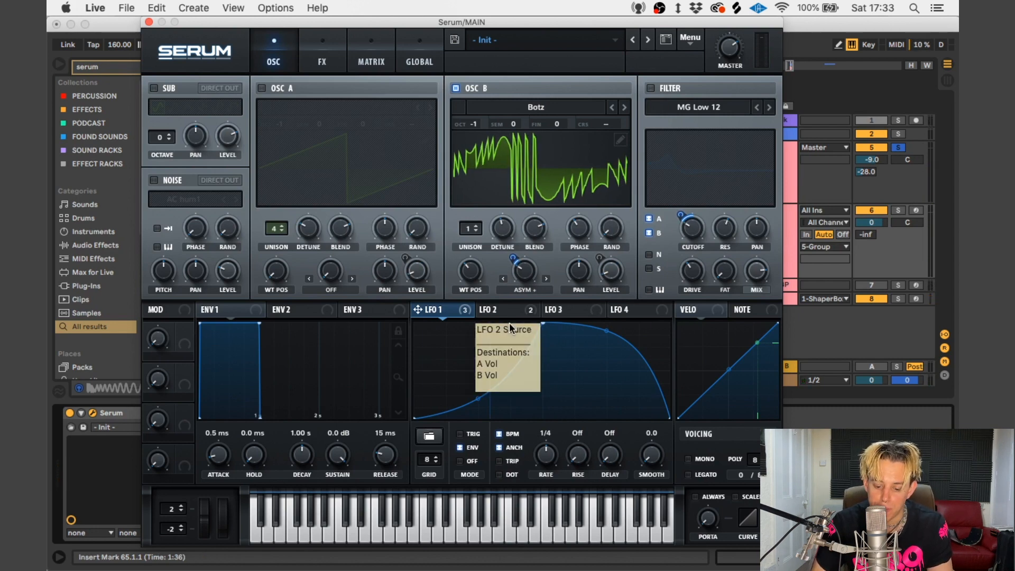
{"action": "left_click", "coordinate": [541, 290]}
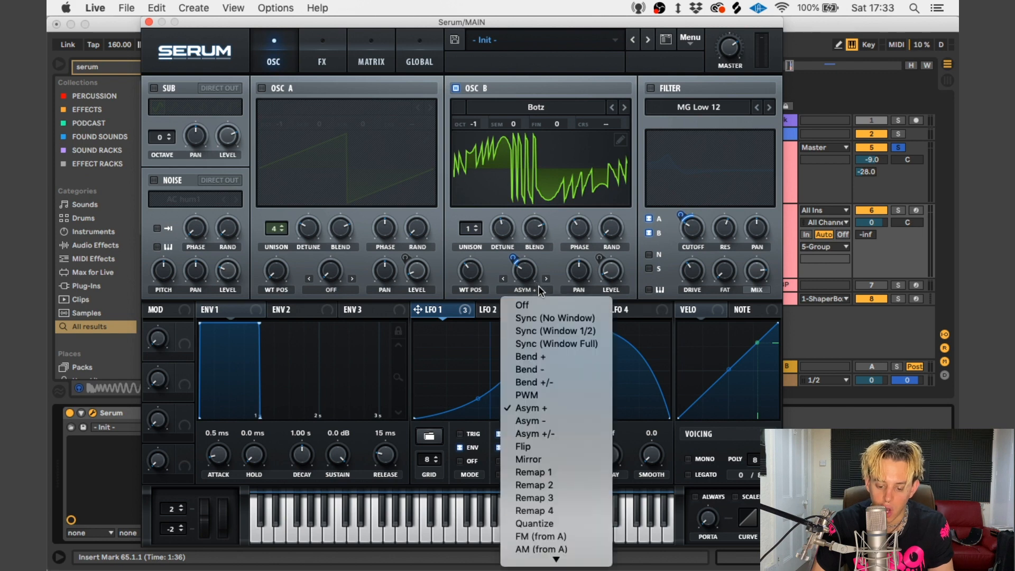
Step: Switch oscillator A and the MG Low 12 filter back on and play the combined sound
{"action": "left_click", "coordinate": [263, 88]}
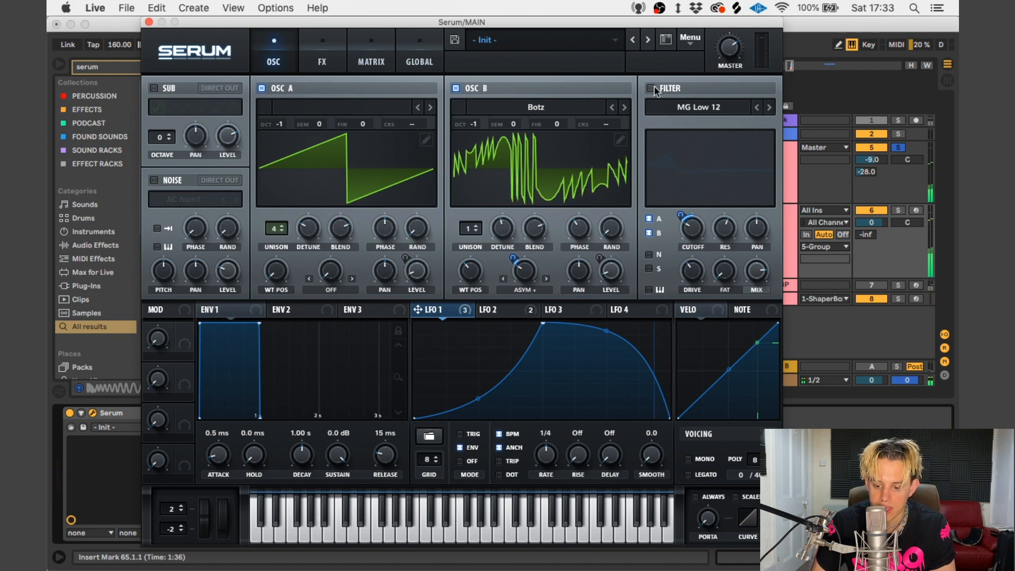
{"action": "left_click", "coordinate": [654, 89]}
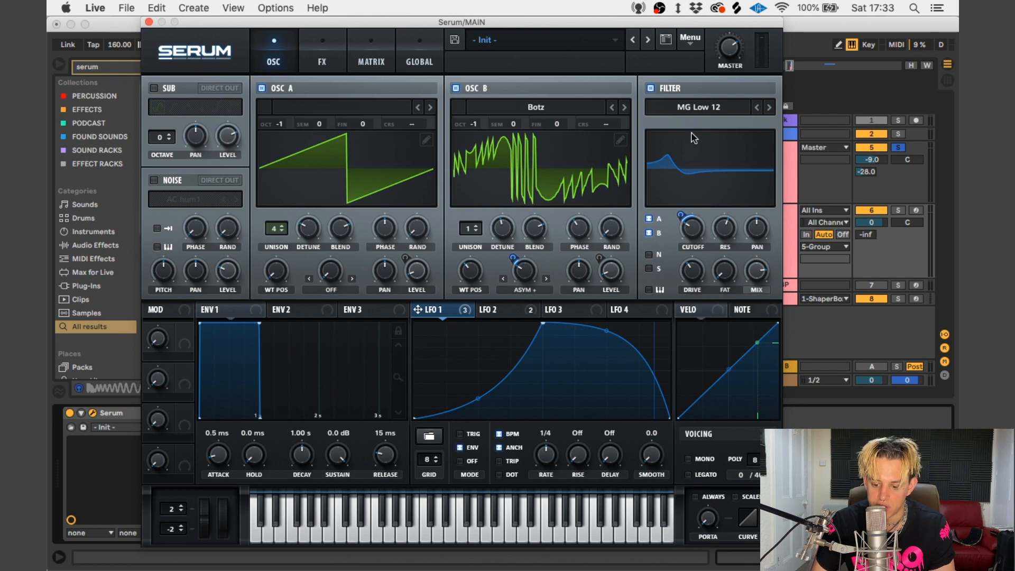
{"action": "key", "text": "space"}
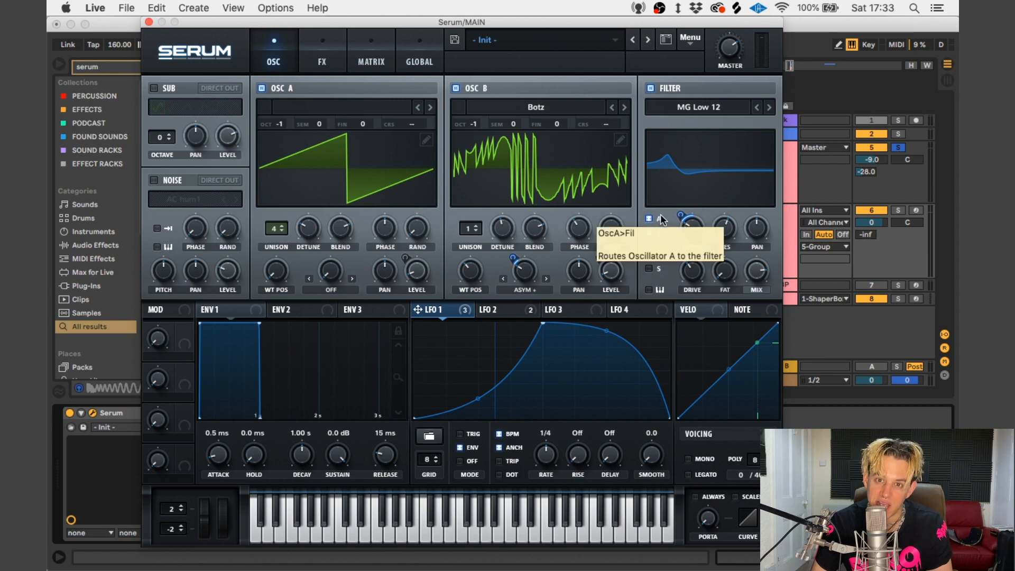
Step: Enable Serum's Asym distortion and multiband compressor effects, auditioning the sound
{"action": "left_click", "coordinate": [321, 61]}
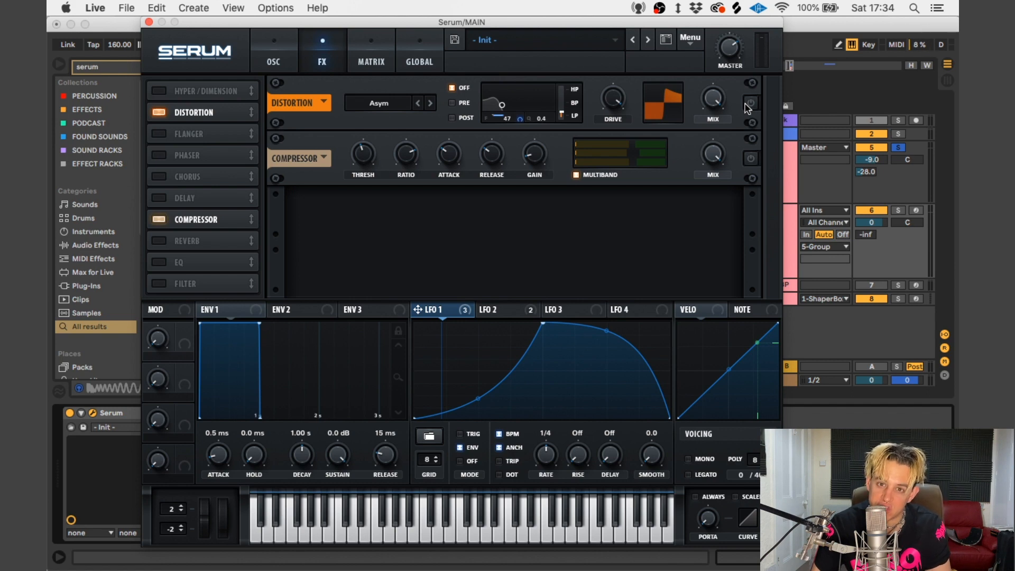
{"action": "left_click", "coordinate": [750, 103]}
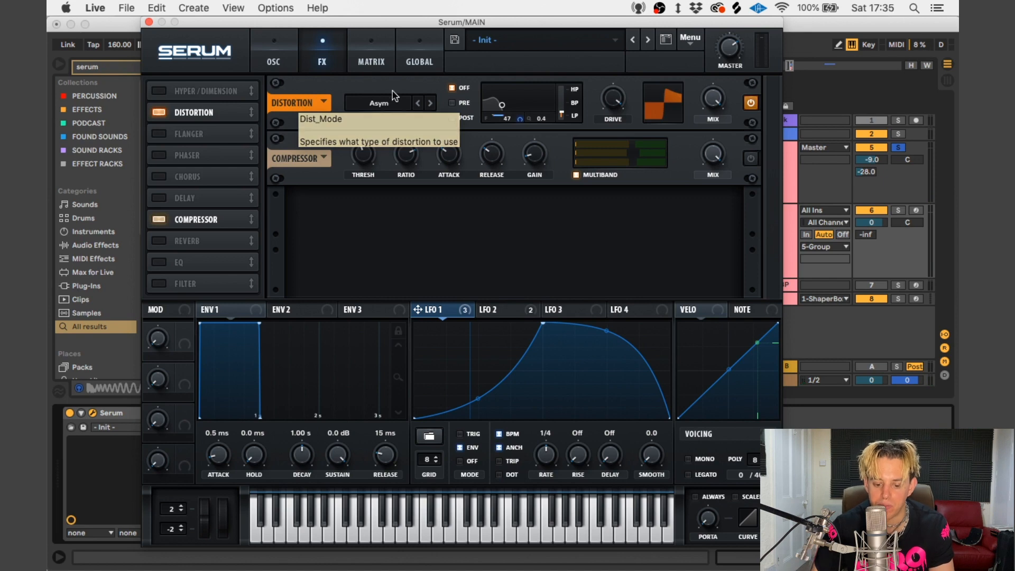
{"action": "key", "text": "space"}
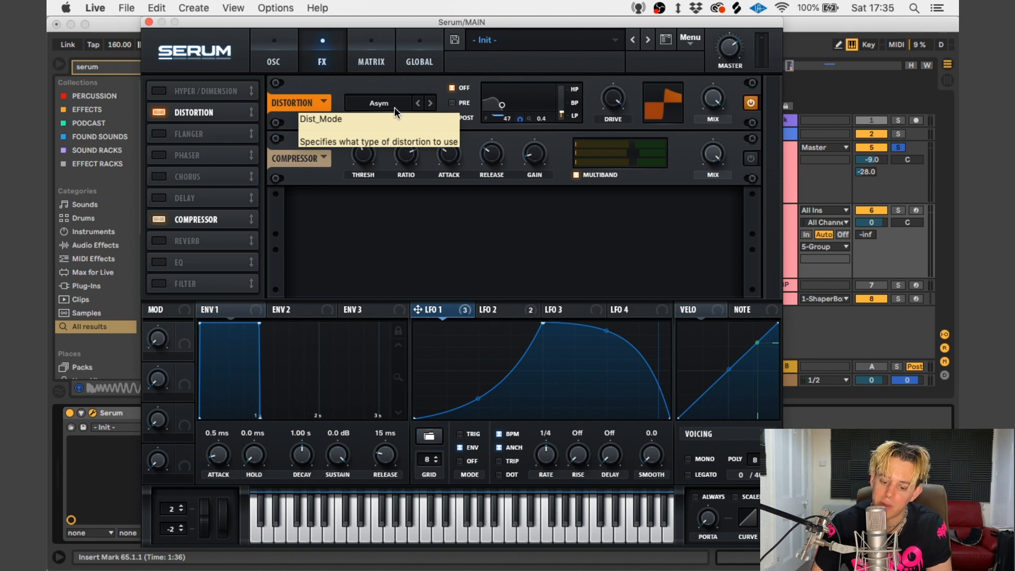
{"action": "left_click", "coordinate": [755, 157]}
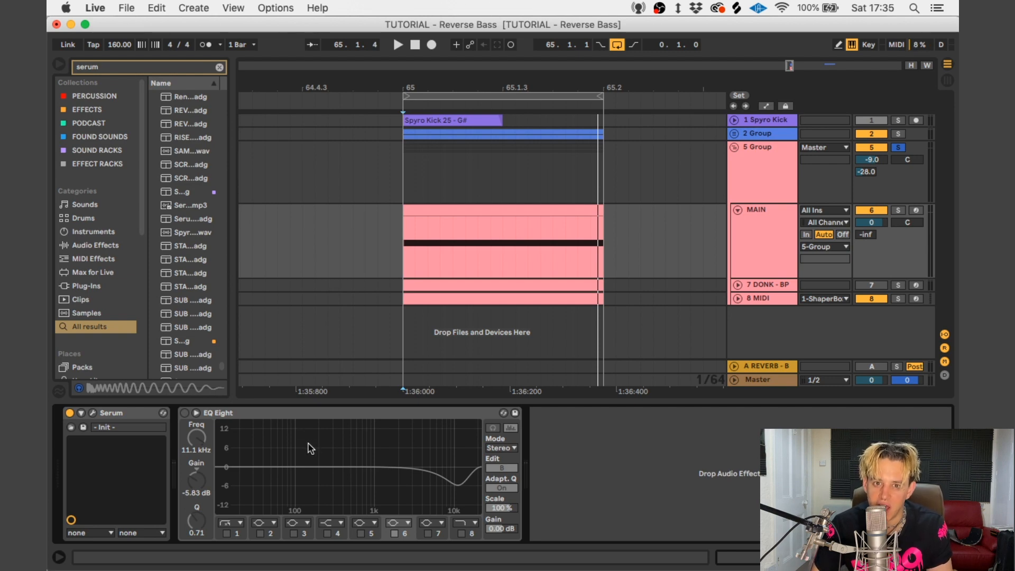
Step: Switch on the MAIN track's EQ Eight and compare the looped sound with and without it
{"action": "left_click", "coordinate": [184, 412]}
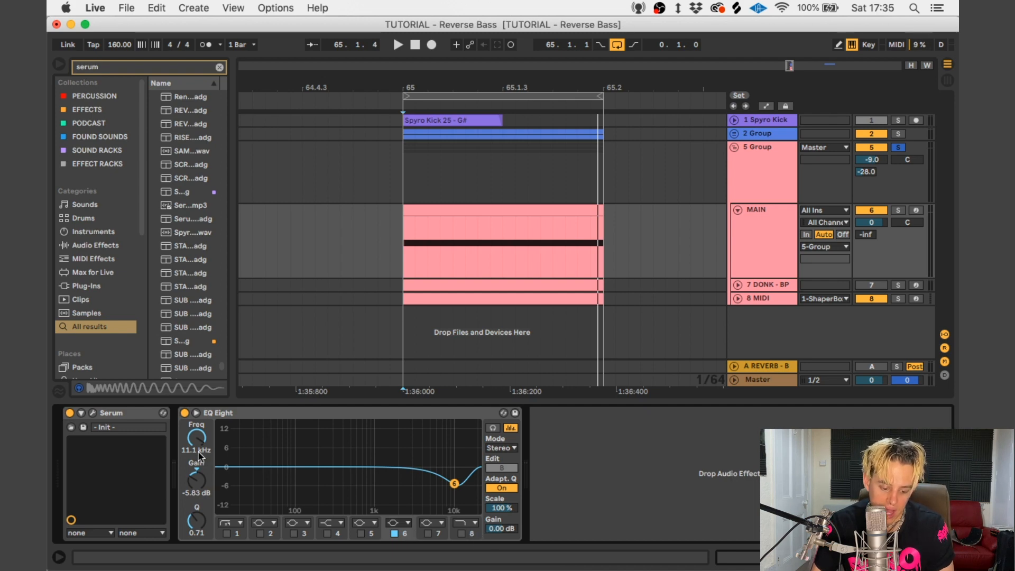
{"action": "key", "text": "space"}
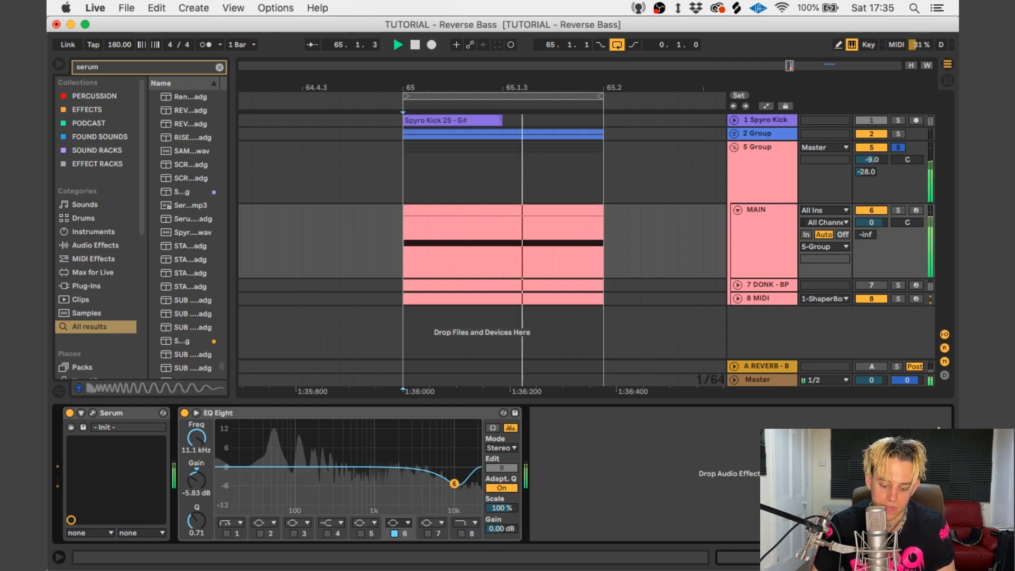
{"action": "left_click", "coordinate": [190, 413]}
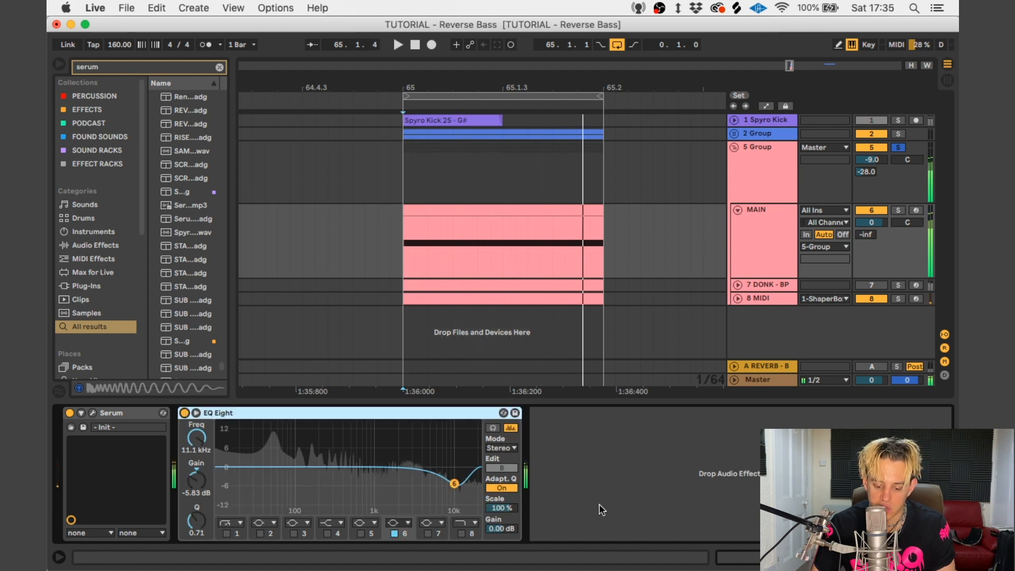
{"action": "key", "text": "space"}
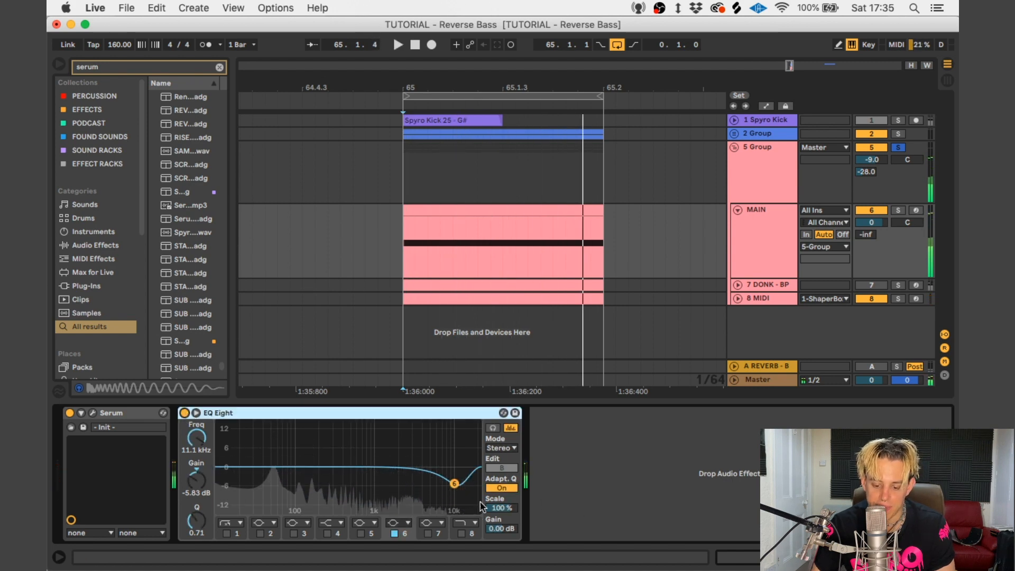
Step: Select the MAIN track, open its Serum instrument and view Serum's global settings
{"action": "left_click", "coordinate": [736, 210]}
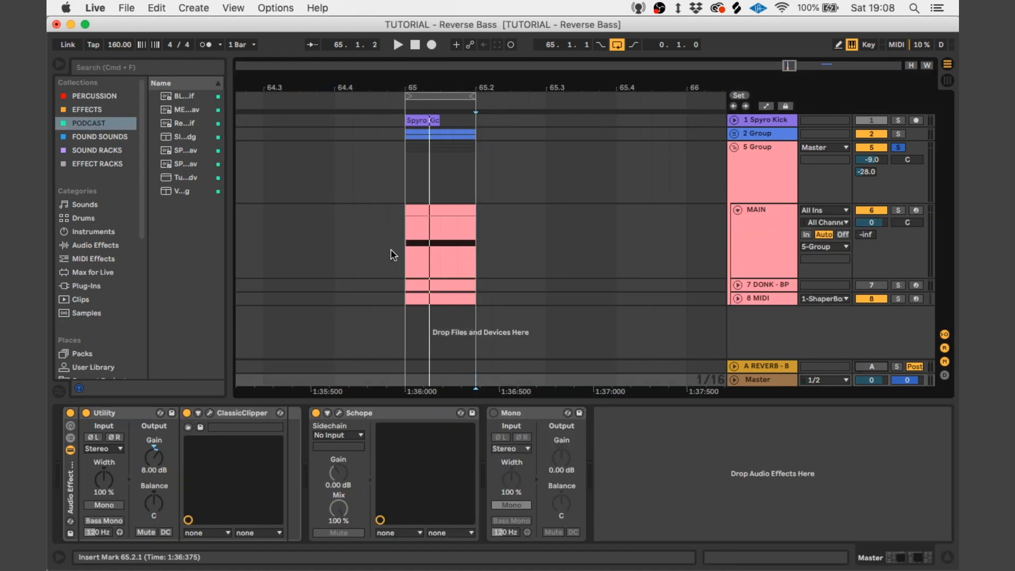
{"action": "left_click", "coordinate": [398, 251]}
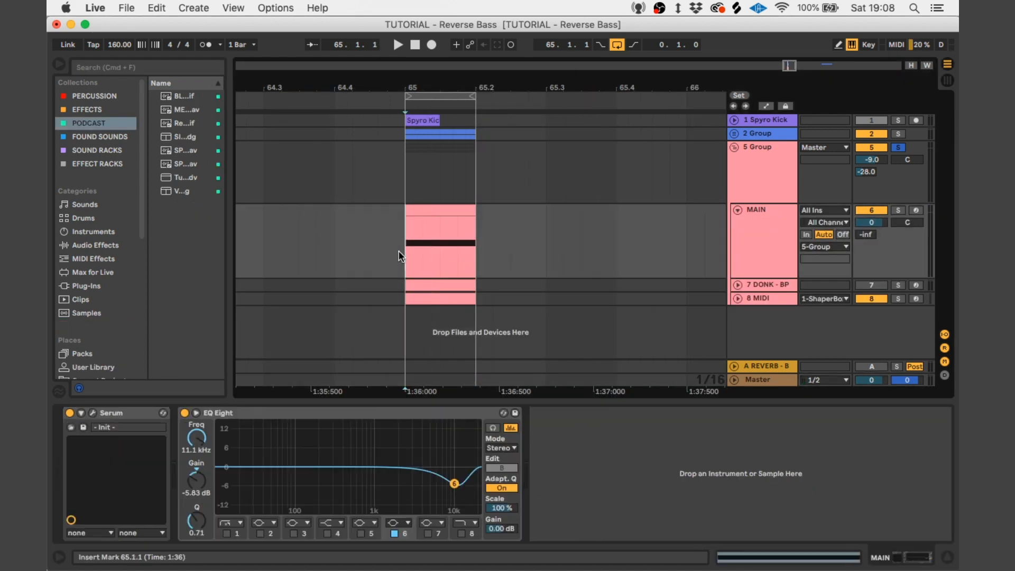
{"action": "left_click", "coordinate": [94, 413]}
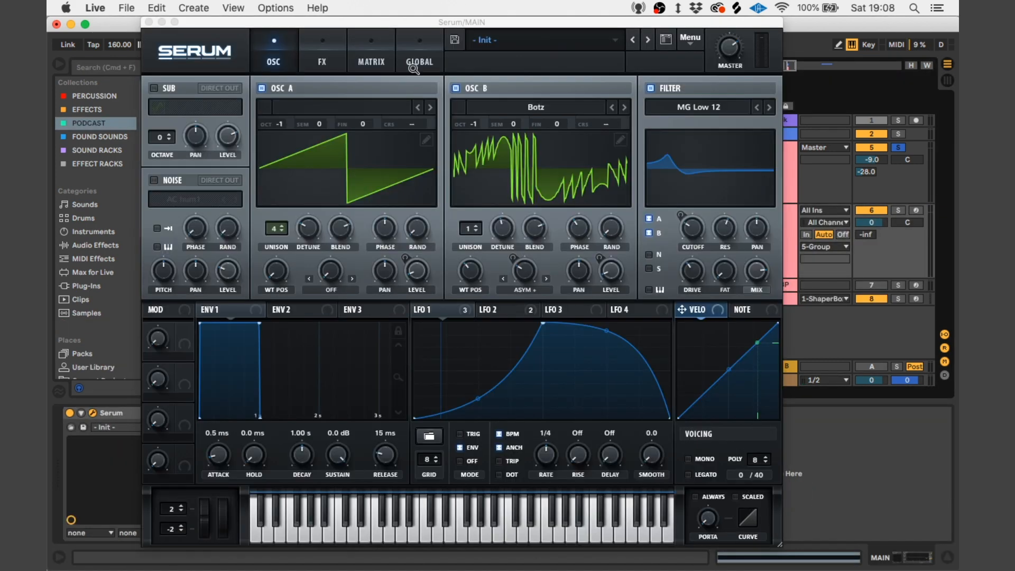
{"action": "left_click", "coordinate": [420, 58]}
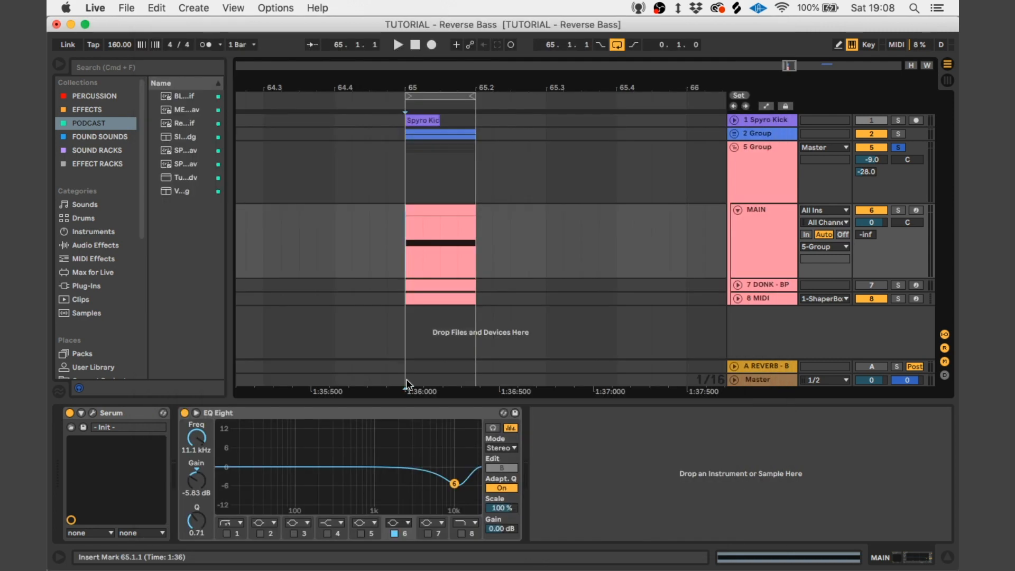
Step: Play the bass loop from 65.1.1 and compare it with the master channel's Mono utility on and off
{"action": "left_click", "coordinate": [407, 384]}
{"action": "key", "text": "space"}
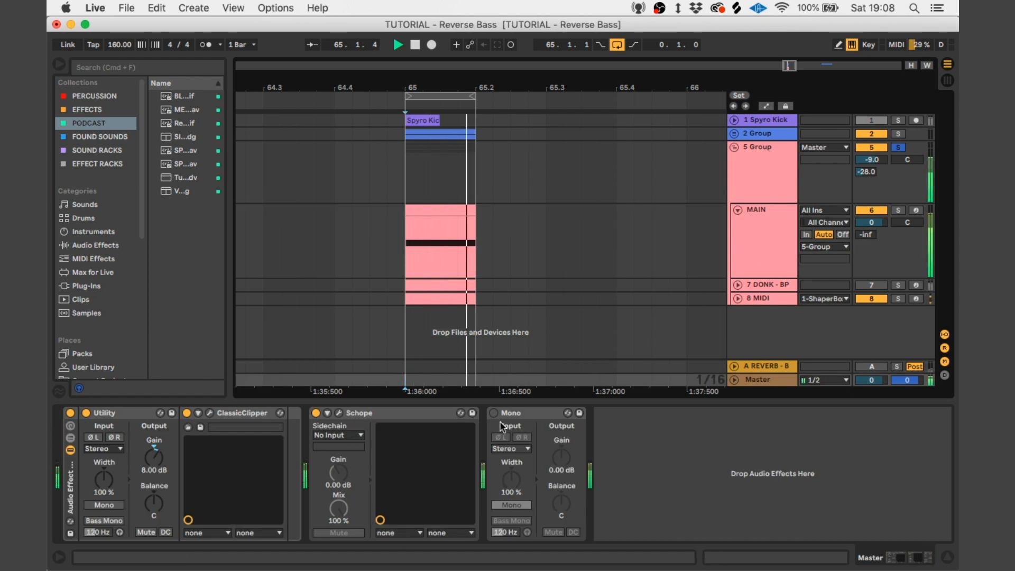
{"action": "key", "text": "space"}
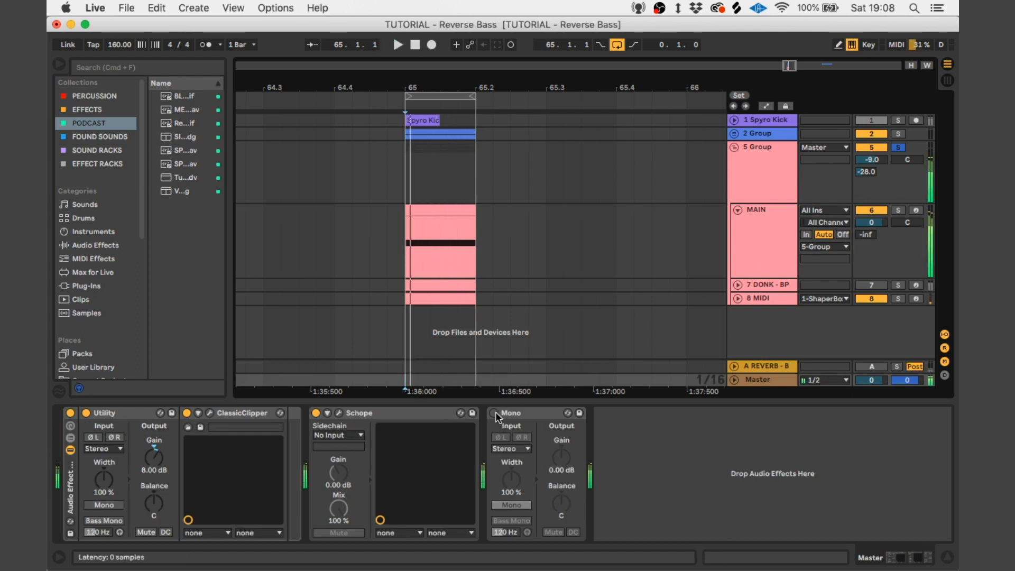
{"action": "left_click", "coordinate": [495, 414]}
{"action": "key", "text": "space"}
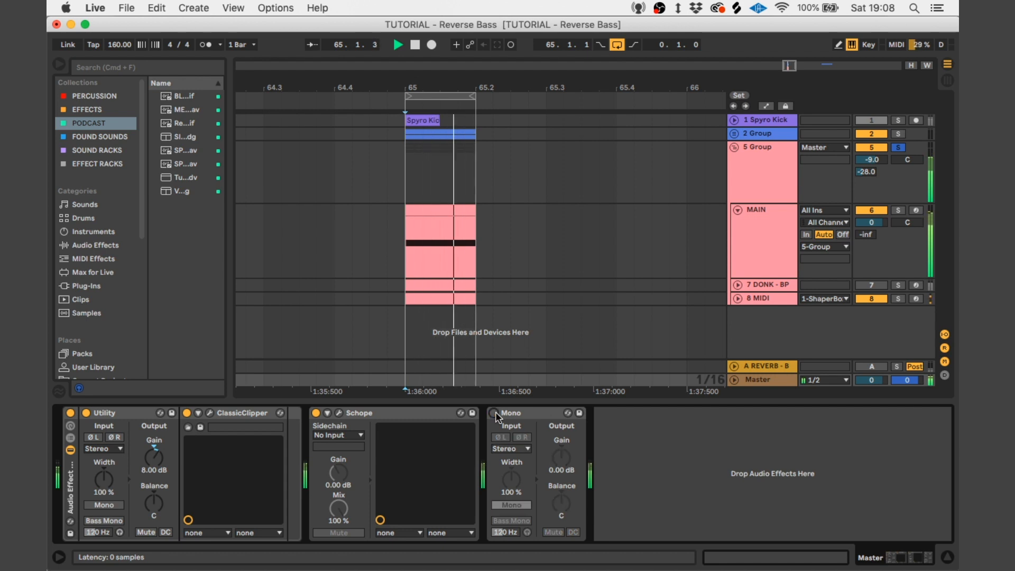
{"action": "left_click", "coordinate": [494, 414]}
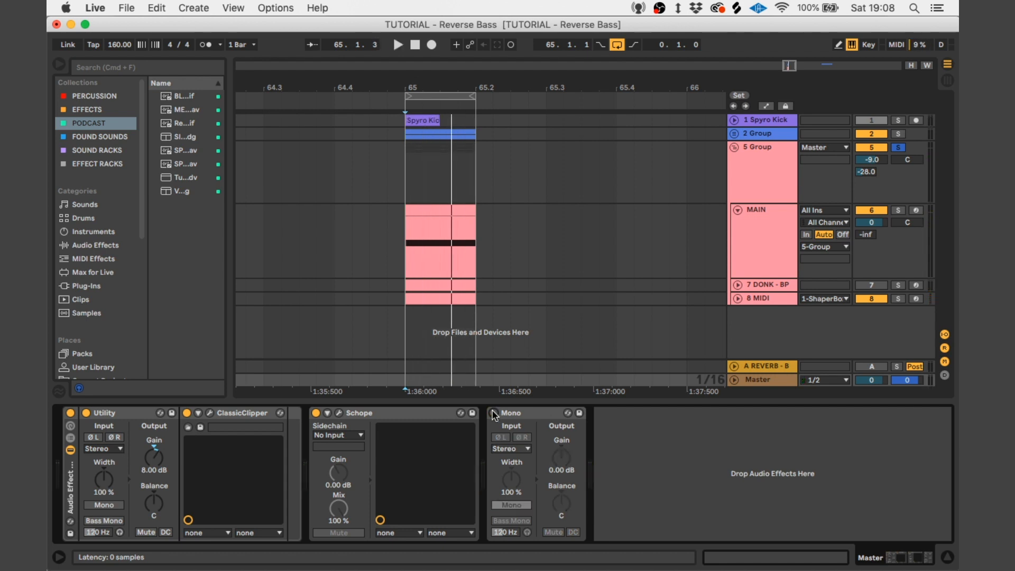
Step: Open the MAIN track's Serum and set one of the values in its global settings to 20
{"action": "left_click", "coordinate": [404, 259]}
{"action": "left_click", "coordinate": [92, 414]}
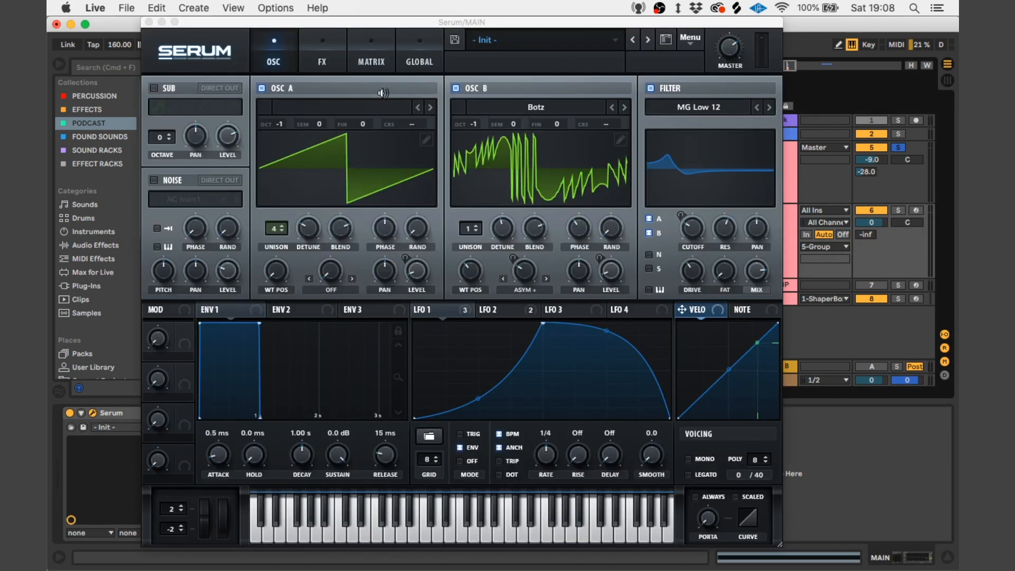
{"action": "left_click", "coordinate": [419, 61]}
{"action": "double_click", "coordinate": [247, 207]}
{"action": "type", "text": "20"}
{"action": "key", "text": "Return"}
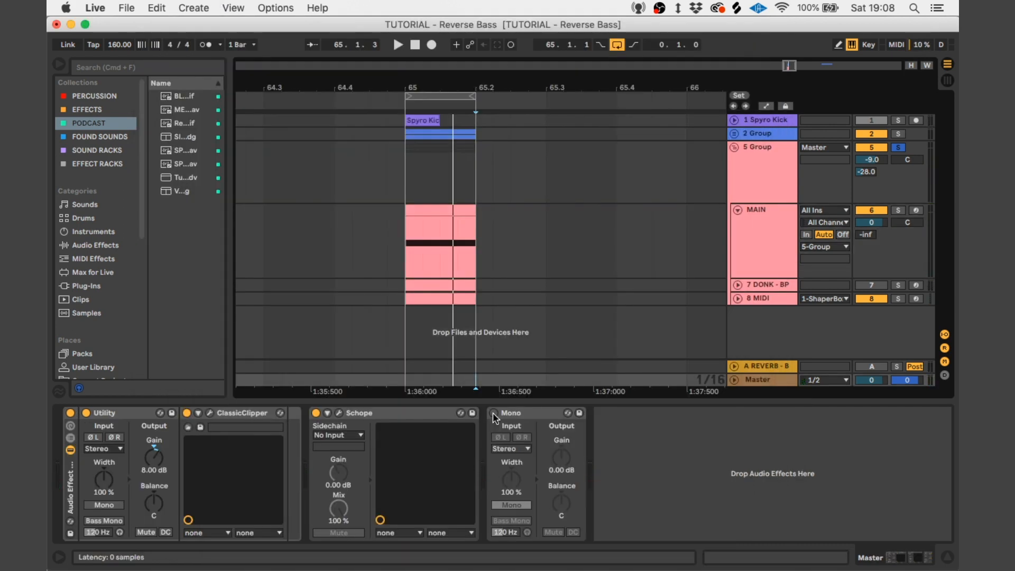
Step: Play the MAIN bass loop again, comparing it with the master's Mono utility on and off, and return to 65.1.1
{"action": "key", "text": "space"}
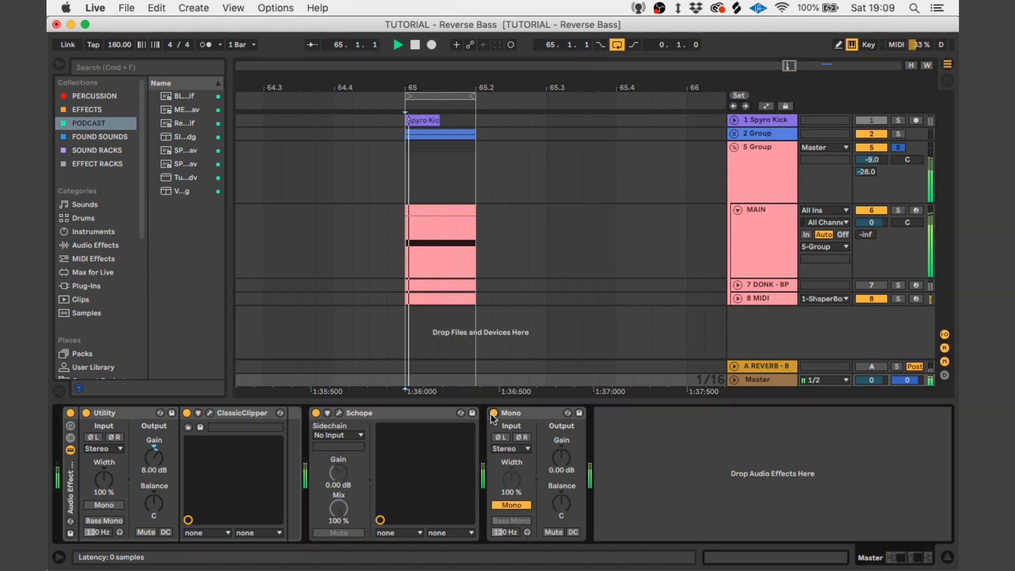
{"action": "left_click", "coordinate": [493, 413]}
{"action": "left_click", "coordinate": [494, 412]}
{"action": "key", "text": "space"}
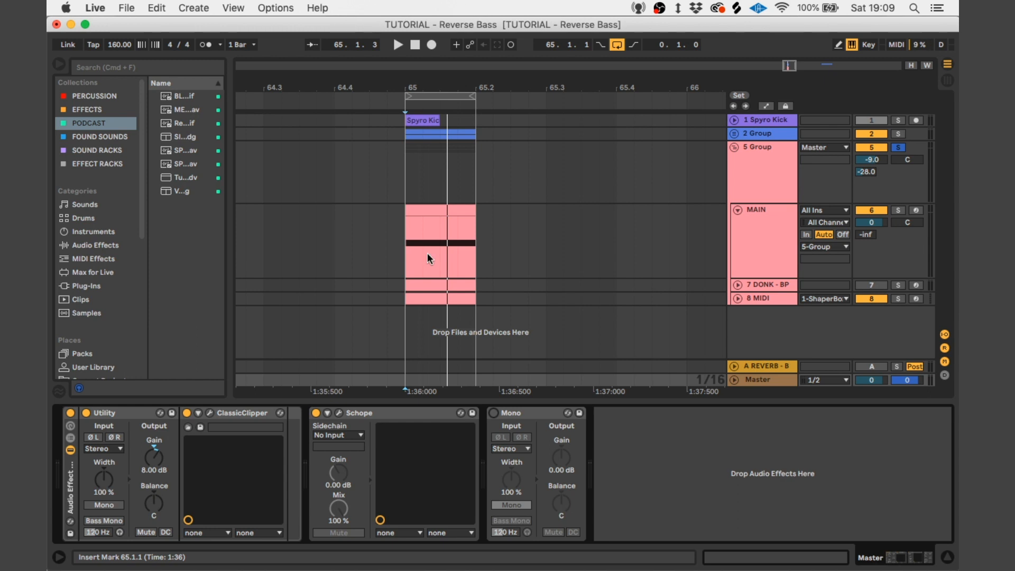
{"action": "left_click", "coordinate": [405, 255]}
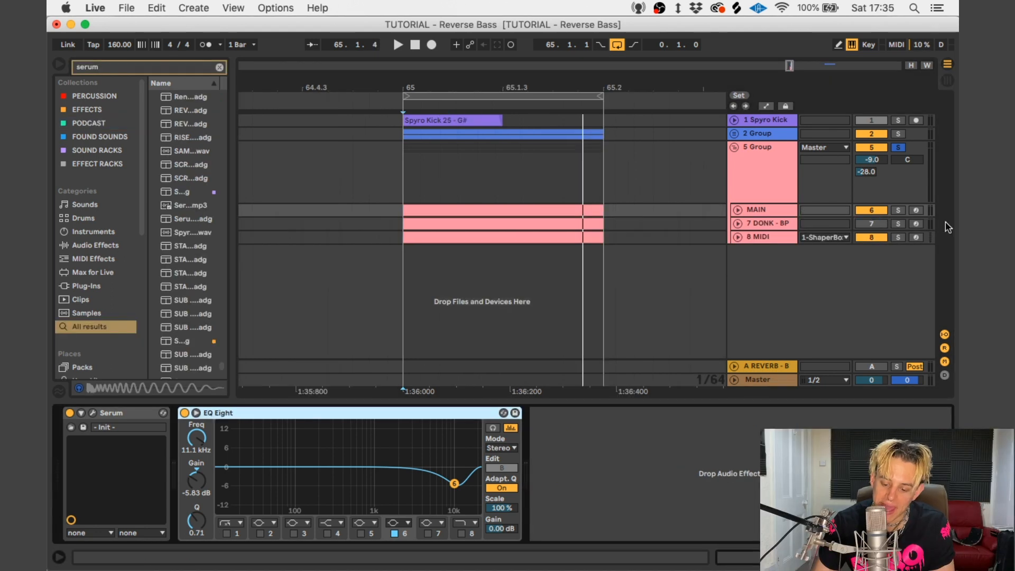
Step: Mute the MAIN track, activate the 7 DONK track and play the loop to hear the donk layer alone
{"action": "left_click", "coordinate": [791, 223]}
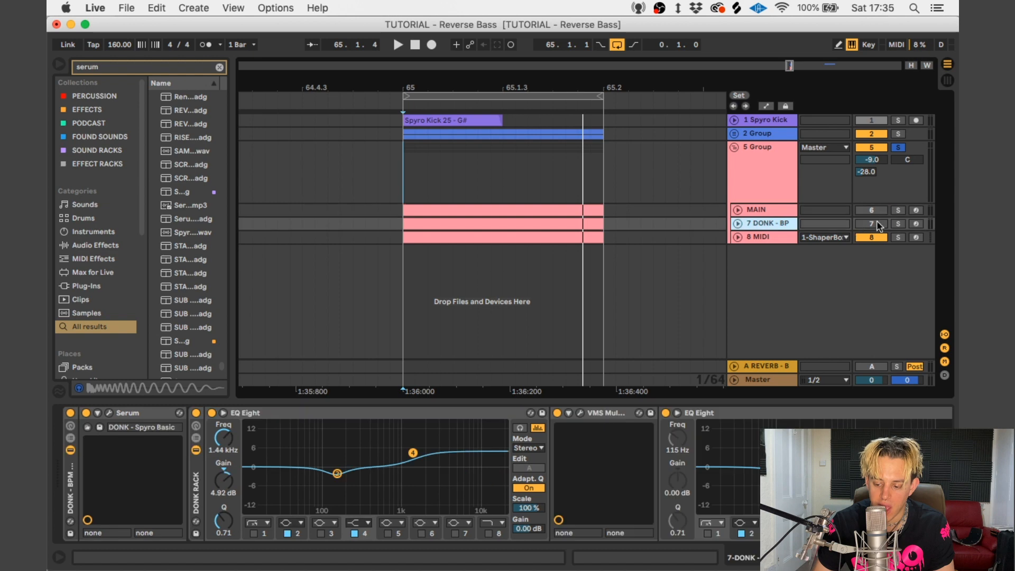
{"action": "key", "text": "space"}
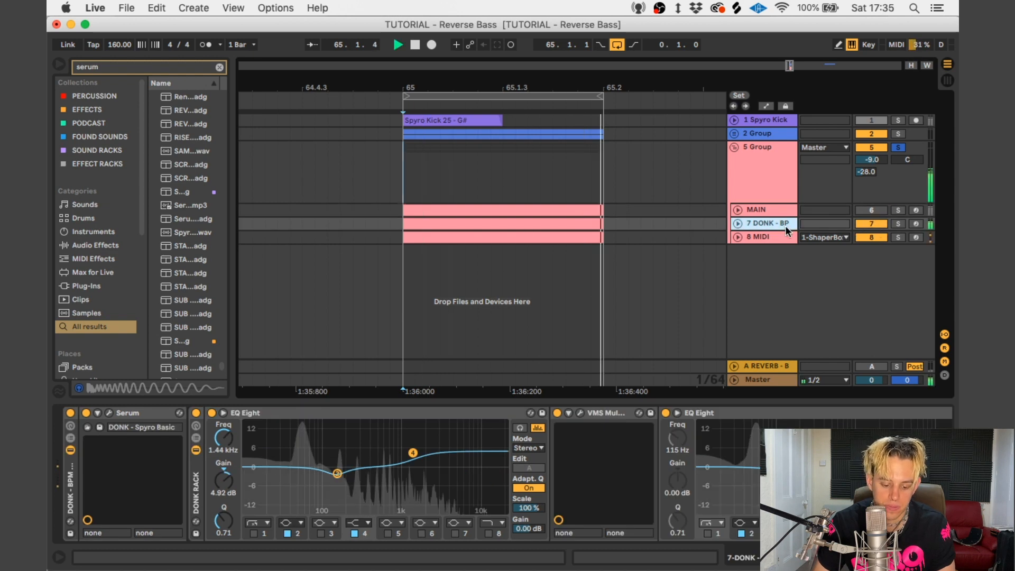
{"action": "key", "text": "space"}
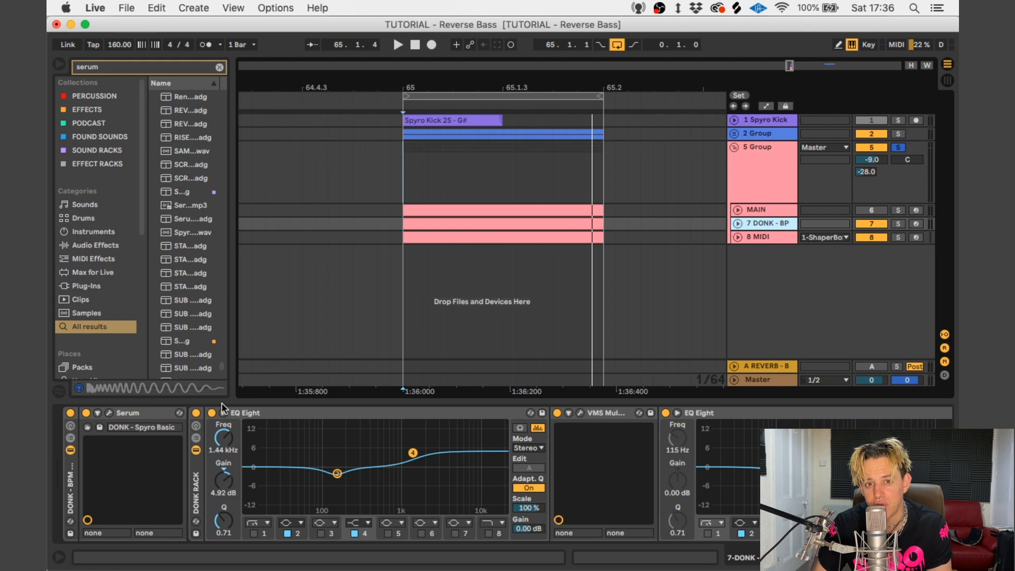
Step: Open the DONK track's Serum, try LFO 1's peak at the start of the curve and reposition it, auditioning the loop
{"action": "left_click", "coordinate": [109, 413]}
{"action": "left_click_drag", "start_coordinate": [338, 22], "coordinate": [301, 9]}
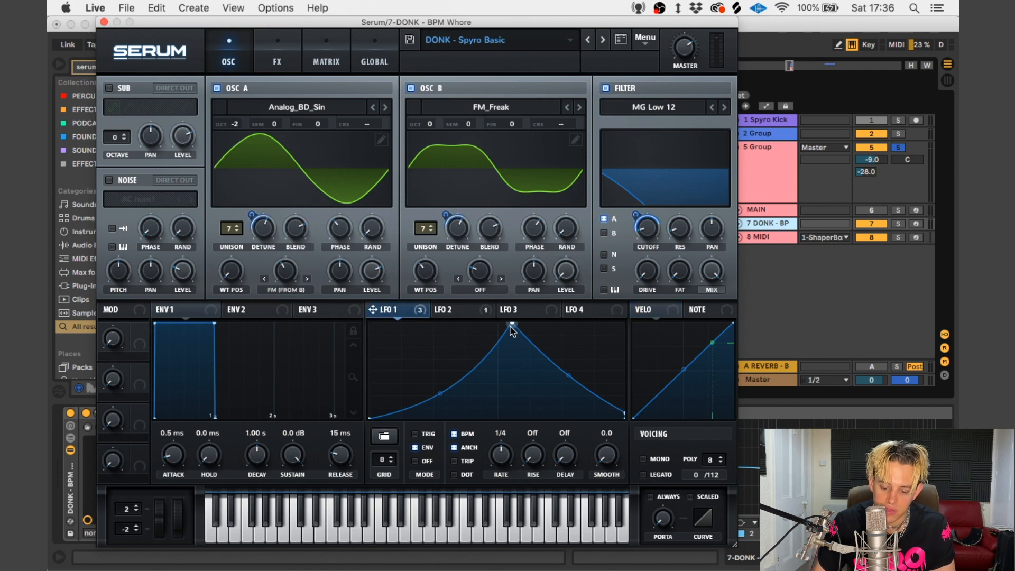
{"action": "left_click_drag", "start_coordinate": [512, 325], "coordinate": [371, 324]}
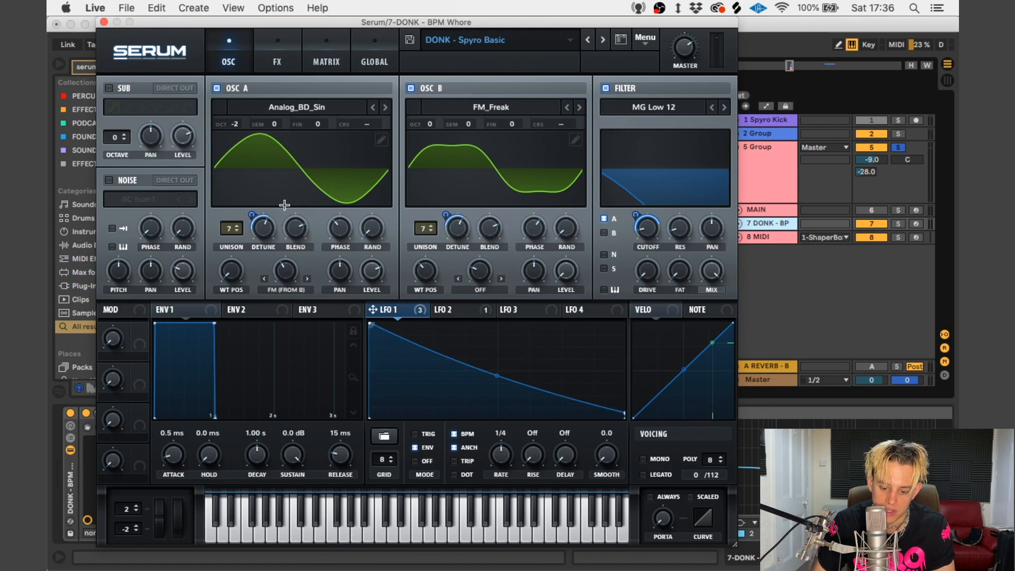
{"action": "left_click_drag", "start_coordinate": [371, 324], "coordinate": [421, 193]}
{"action": "left_click_drag", "start_coordinate": [423, 324], "coordinate": [494, 288]}
{"action": "key", "text": "space"}
{"action": "key", "text": "super+alt+p"}
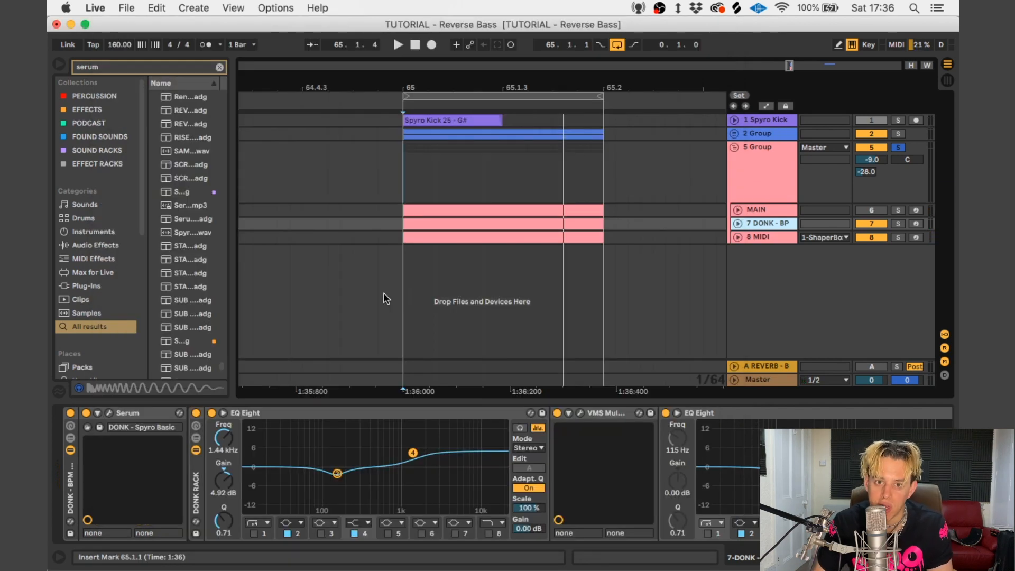
Step: Review the DONK rack's first EQ Eight and the VMS Multiband Compressor's settings, including its master mix
{"action": "left_click", "coordinate": [285, 412]}
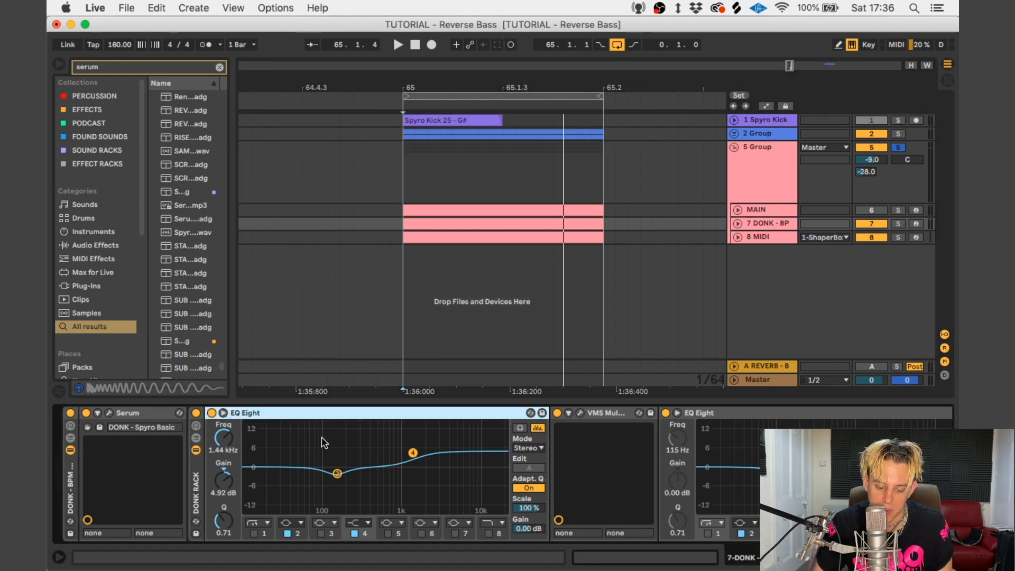
{"action": "scroll", "coordinate": [312, 446], "scroll_direction": "right", "scroll_amount": 3}
{"action": "left_click", "coordinate": [491, 414]}
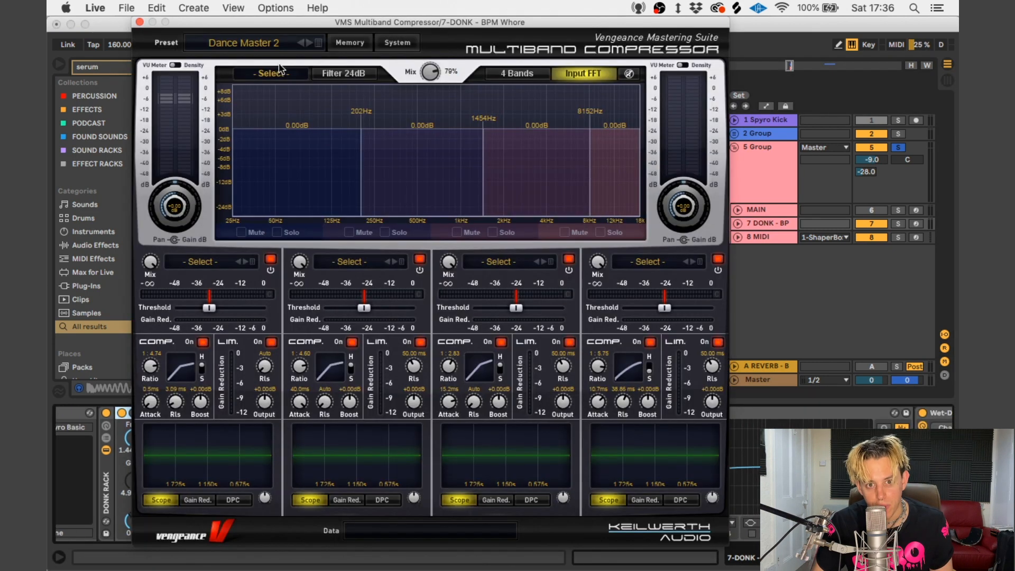
{"action": "mouse_move", "coordinate": [430, 70]}
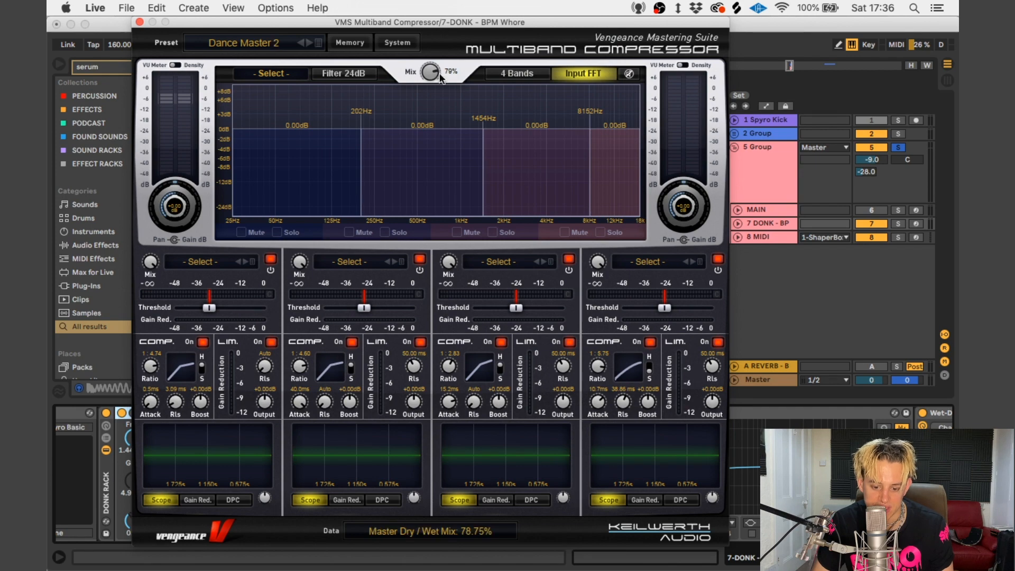
{"action": "left_click", "coordinate": [139, 21]}
Step: Bypass the effects after the VMS Multiband Compressor and compare the DONK loop with and without the compressor
{"action": "left_click", "coordinate": [576, 412]}
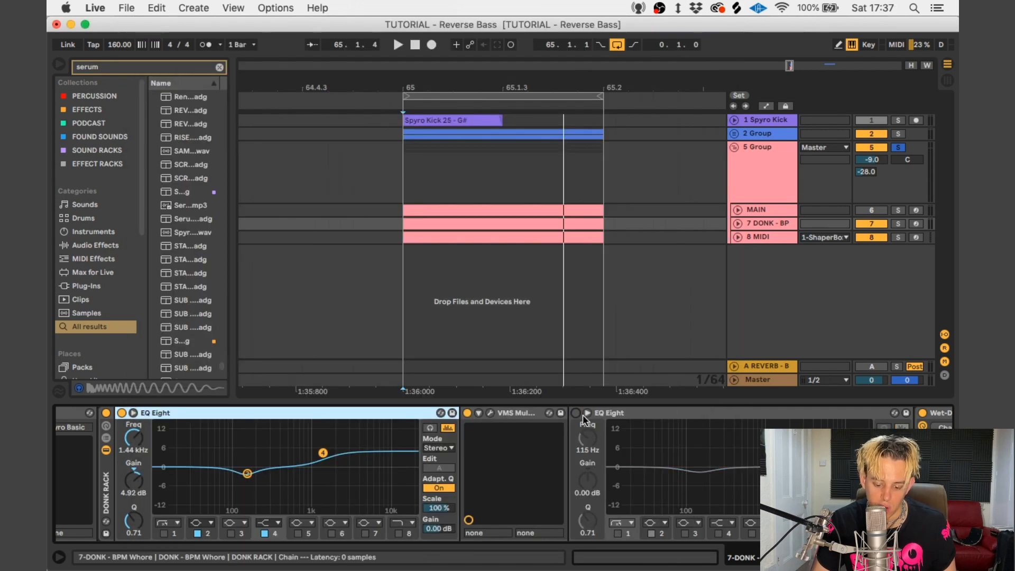
{"action": "scroll", "coordinate": [595, 423], "scroll_direction": "right", "scroll_amount": 5}
{"action": "key", "text": "space"}
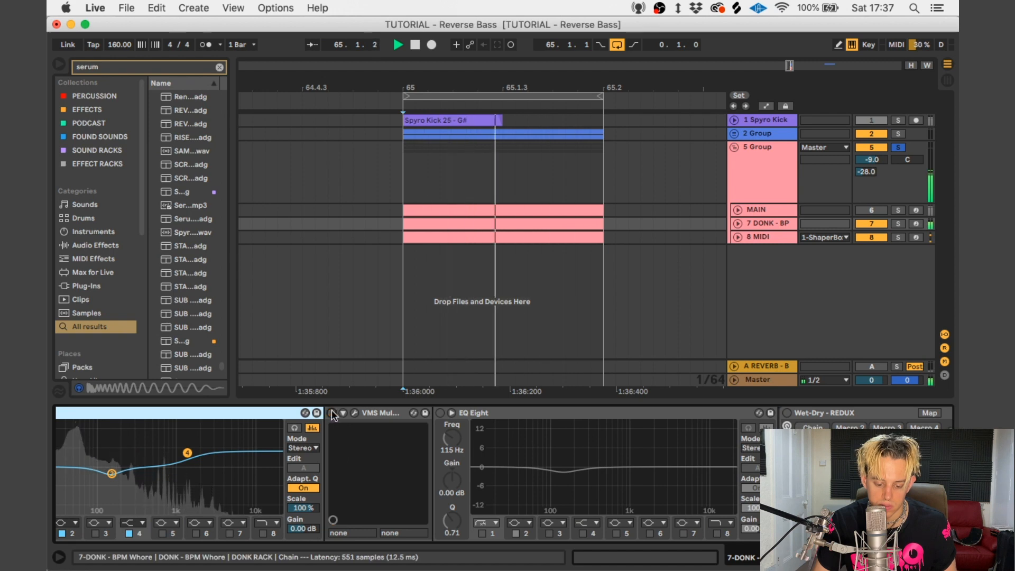
{"action": "left_click", "coordinate": [332, 413]}
{"action": "left_click", "coordinate": [331, 412]}
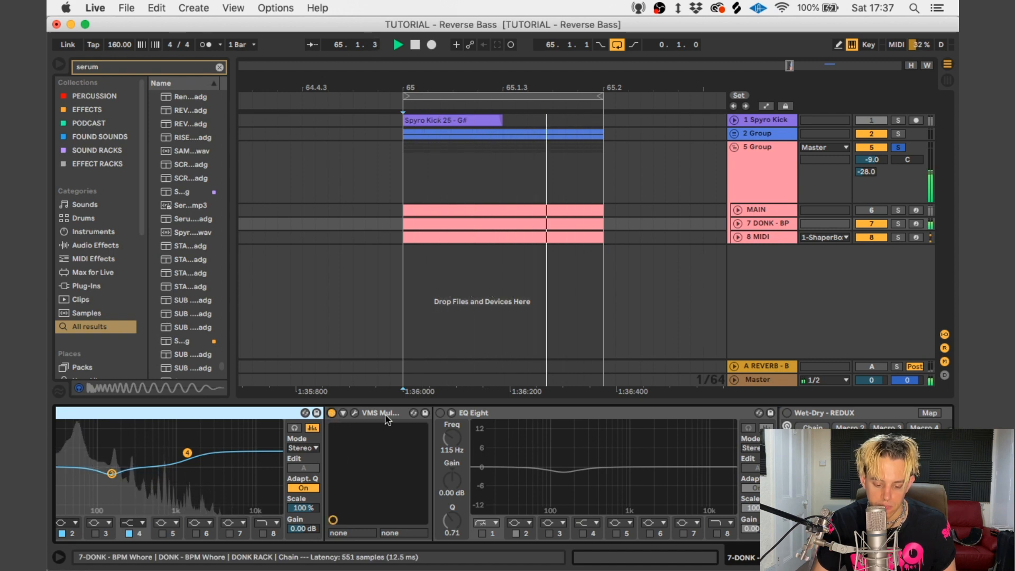
{"action": "key", "text": "space"}
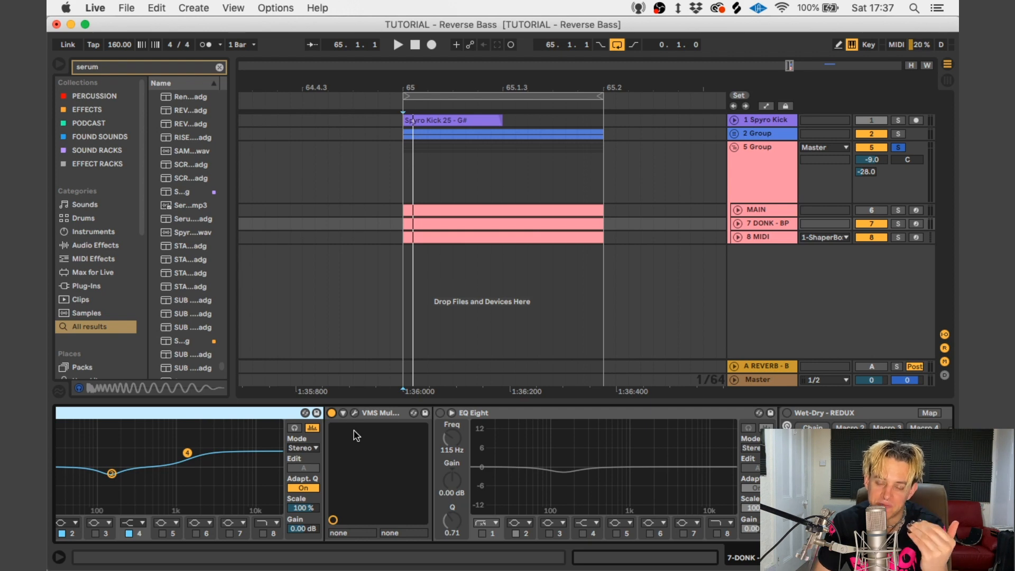
Step: Switch on the DONK rack's second EQ Eight and compare the loop with and without its low-mid dip
{"action": "left_click", "coordinate": [439, 413]}
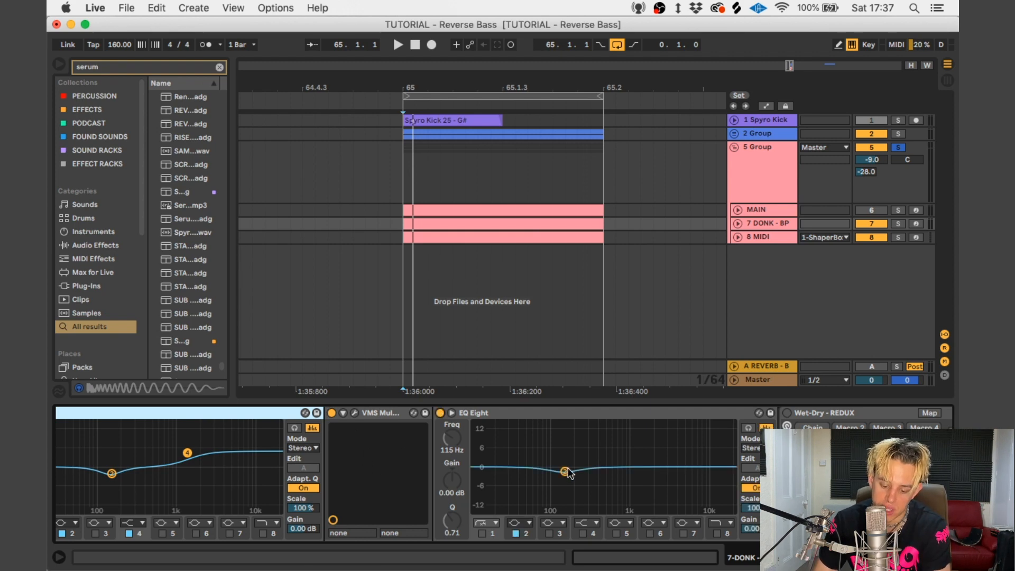
{"action": "scroll", "coordinate": [576, 467], "scroll_direction": "right", "scroll_amount": 5}
{"action": "key", "text": "space"}
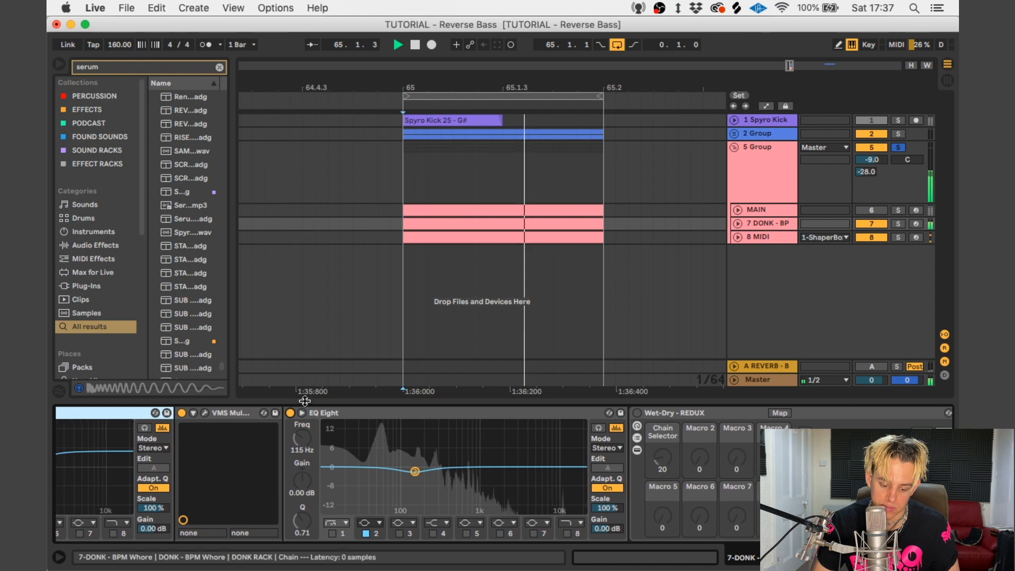
{"action": "left_click", "coordinate": [291, 414]}
{"action": "key", "text": "space"}
{"action": "left_click", "coordinate": [290, 413]}
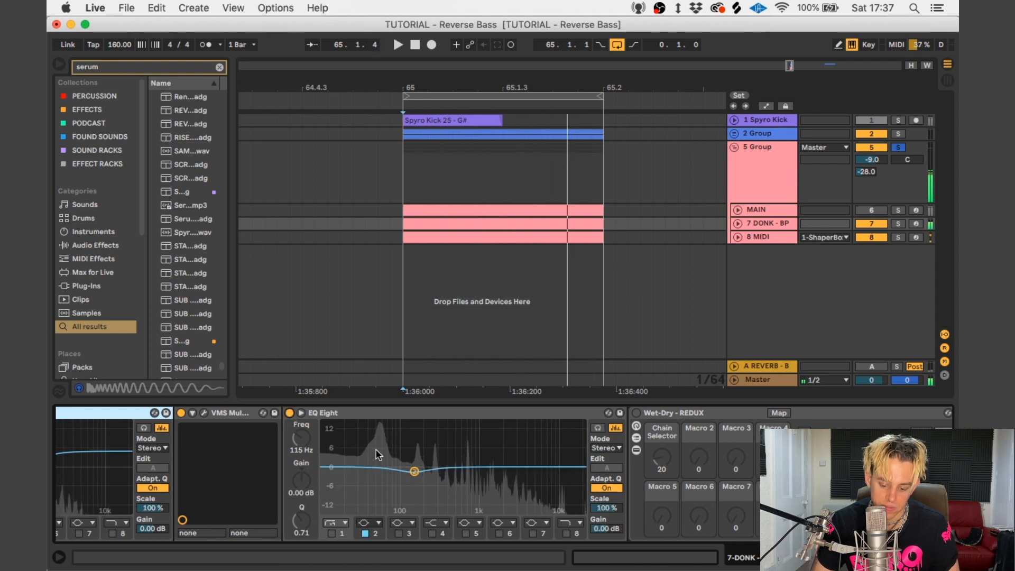
Step: Switch on the Wet-Dry - REDUX rack and compare the DONK loop with and without it
{"action": "scroll", "coordinate": [488, 415], "scroll_direction": "right", "scroll_amount": 4}
{"action": "left_click", "coordinate": [489, 413]}
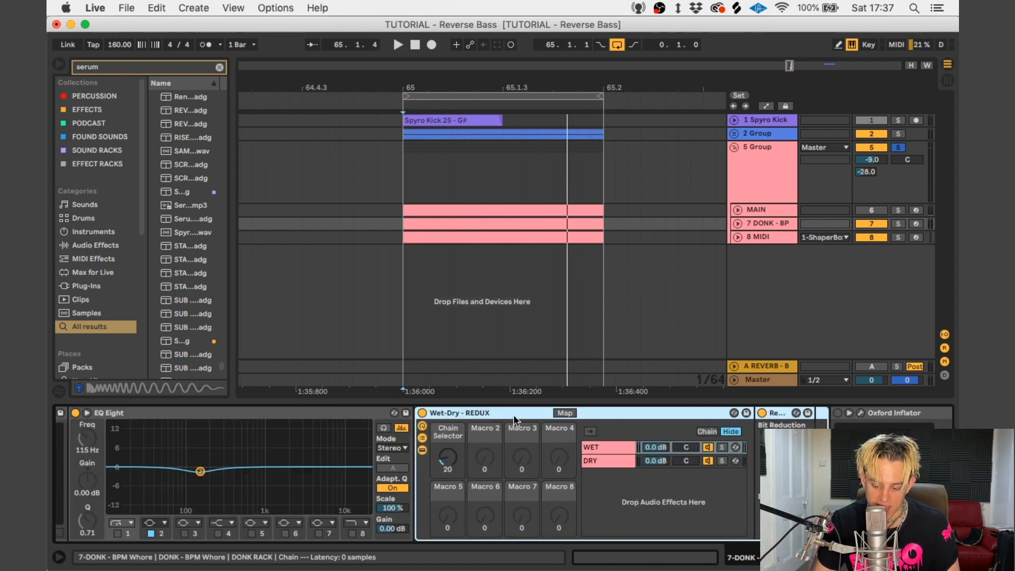
{"action": "key", "text": "space"}
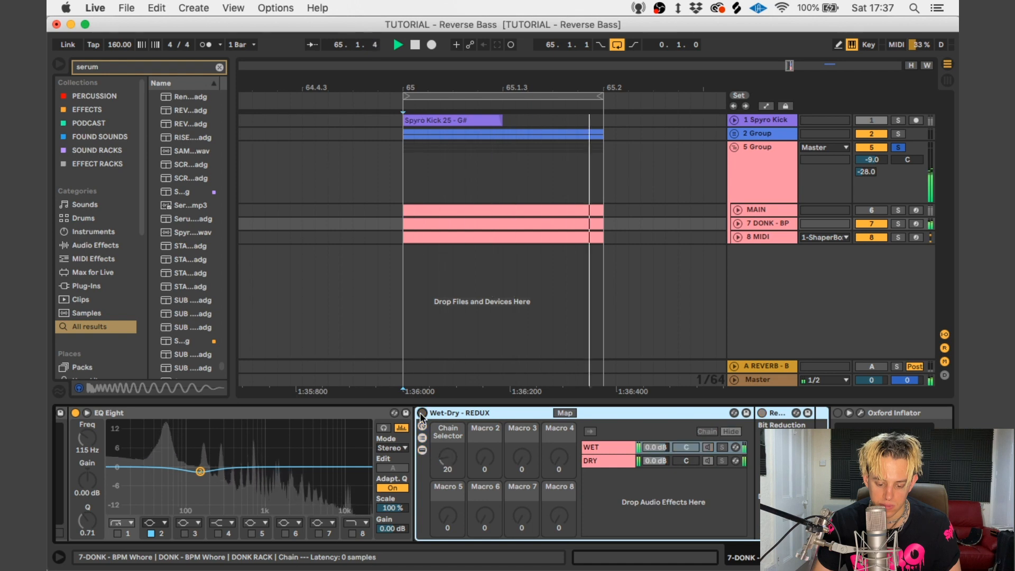
{"action": "key", "text": "space"}
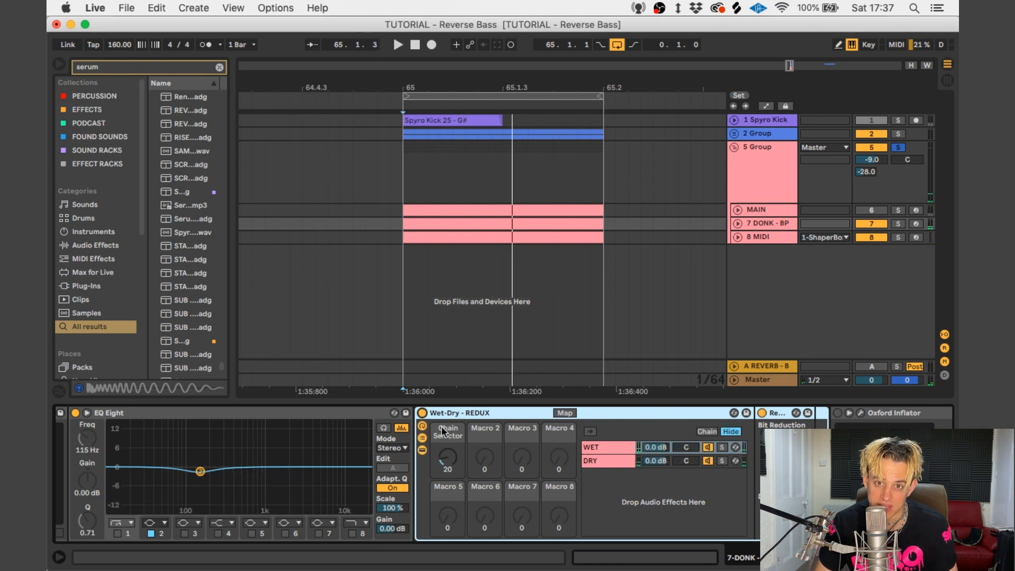
Step: Switch on the DONK track's Oxford Inflator, compare the loop with and without it, and view its settings
{"action": "scroll", "coordinate": [670, 417], "scroll_direction": "right", "scroll_amount": 5}
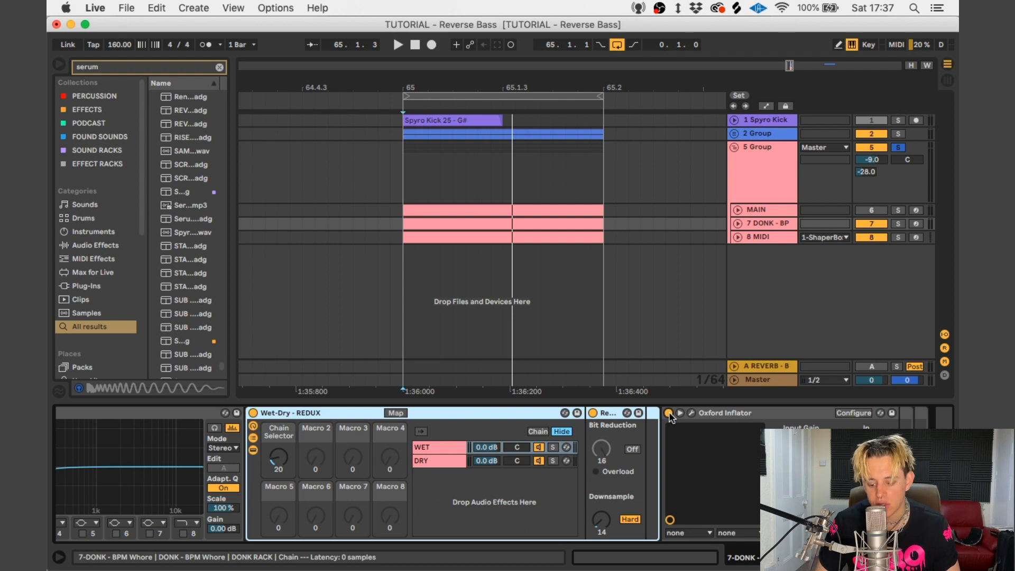
{"action": "left_click", "coordinate": [669, 412]}
{"action": "key", "text": "space"}
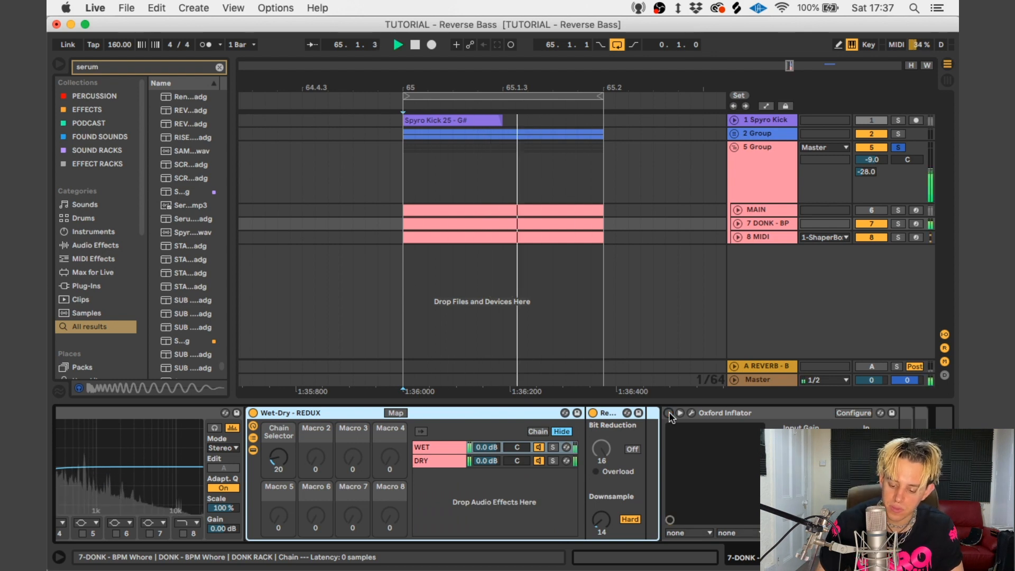
{"action": "left_click", "coordinate": [668, 413]}
{"action": "key", "text": "space"}
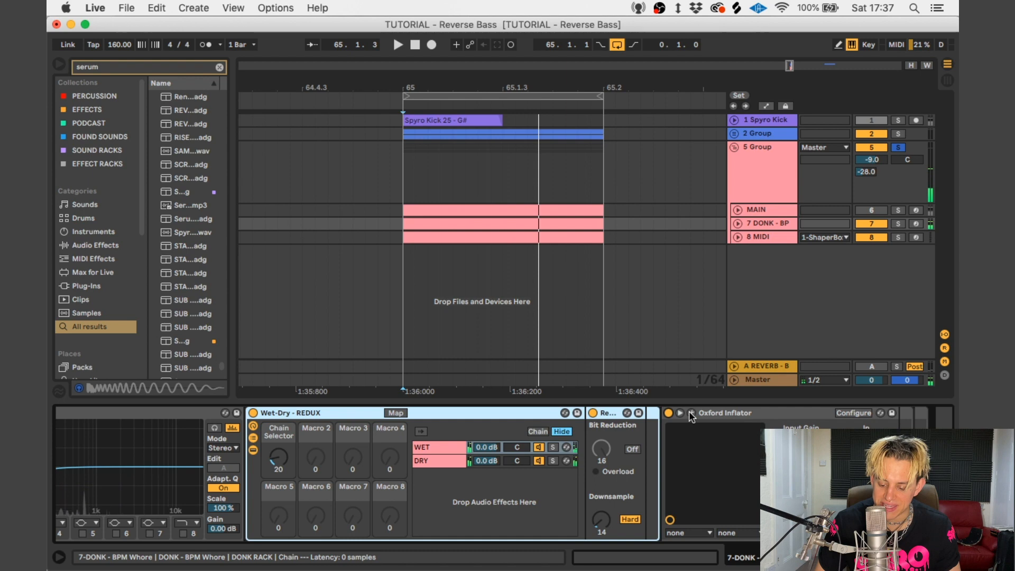
{"action": "left_click", "coordinate": [691, 413]}
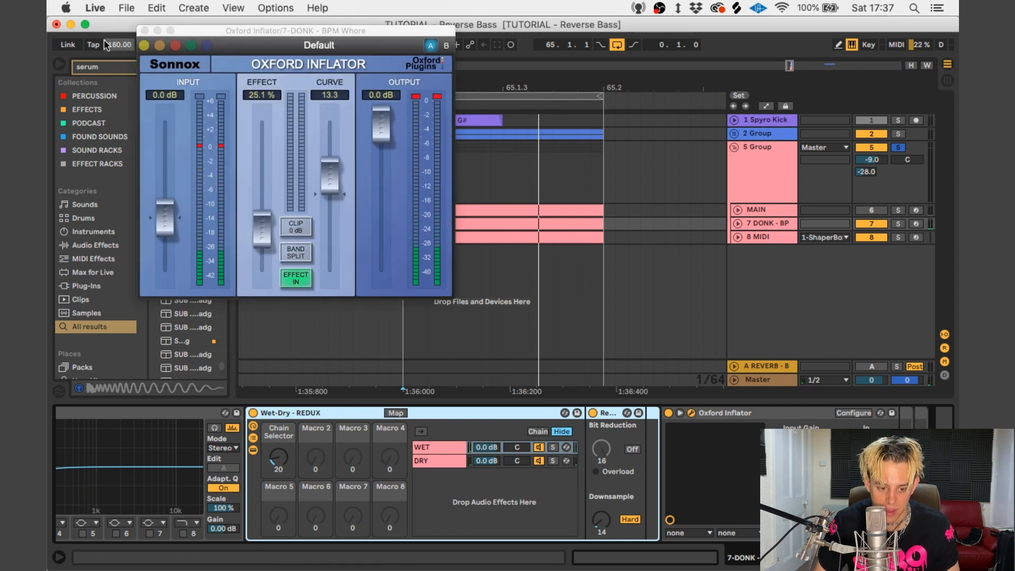
{"action": "left_click", "coordinate": [144, 30]}
Step: Reactivate the MAIN track and compare the bass loop with and without the DONK layer, leaving both active
{"action": "left_click", "coordinate": [868, 207]}
{"action": "key", "text": "space"}
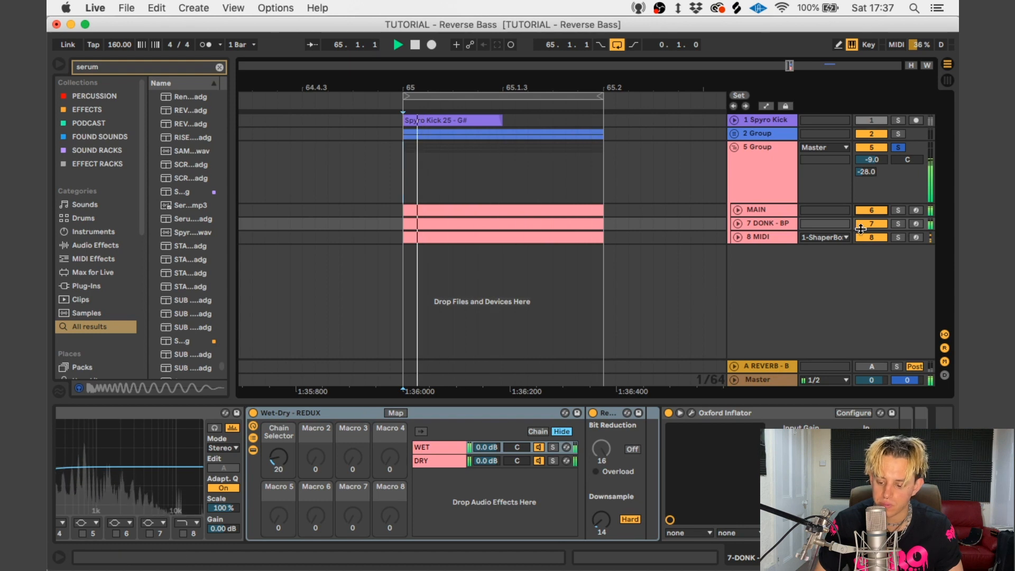
{"action": "left_click", "coordinate": [862, 224]}
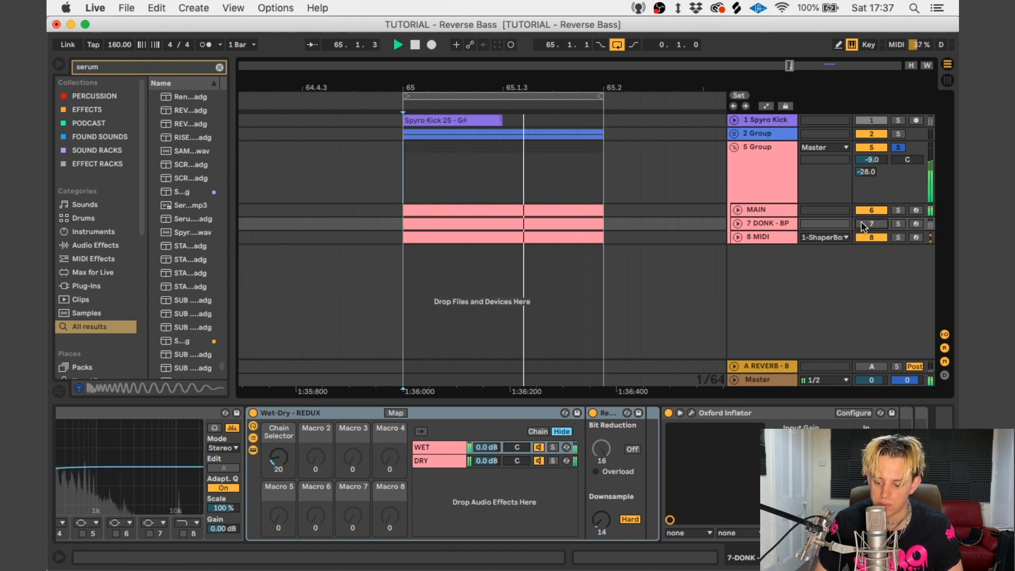
{"action": "key", "text": "space"}
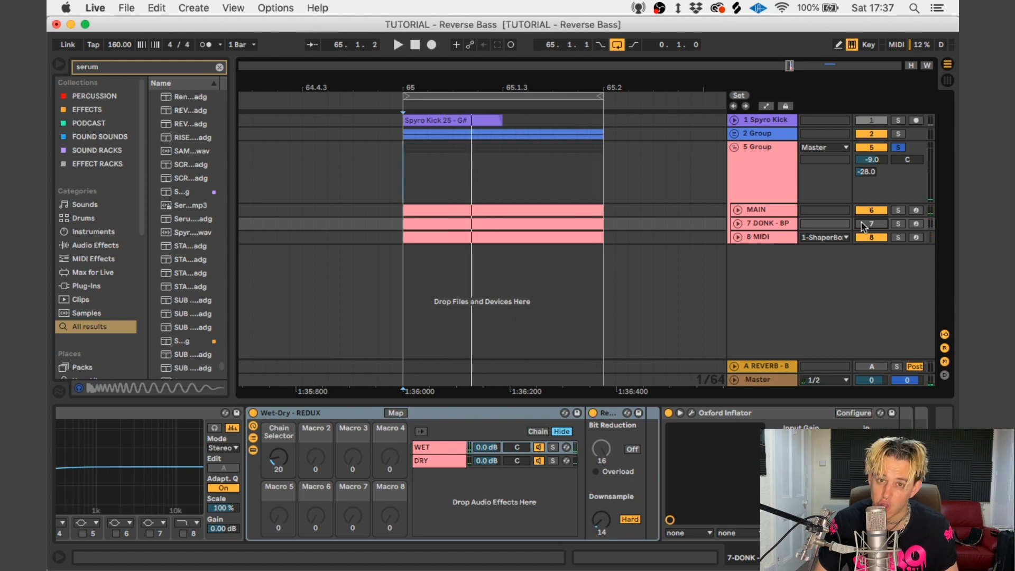
{"action": "left_click", "coordinate": [862, 225]}
{"action": "key", "text": "space"}
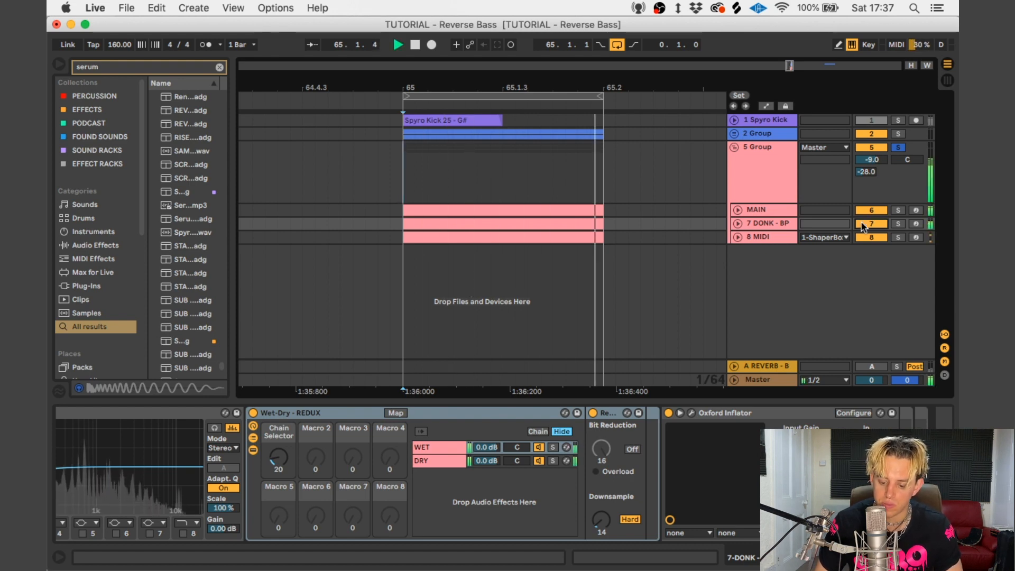
Step: Select the 5 Group, switch on its FF Pro-Q 2 and open the plug-in to show its low-cut curve
{"action": "left_click", "coordinate": [467, 184]}
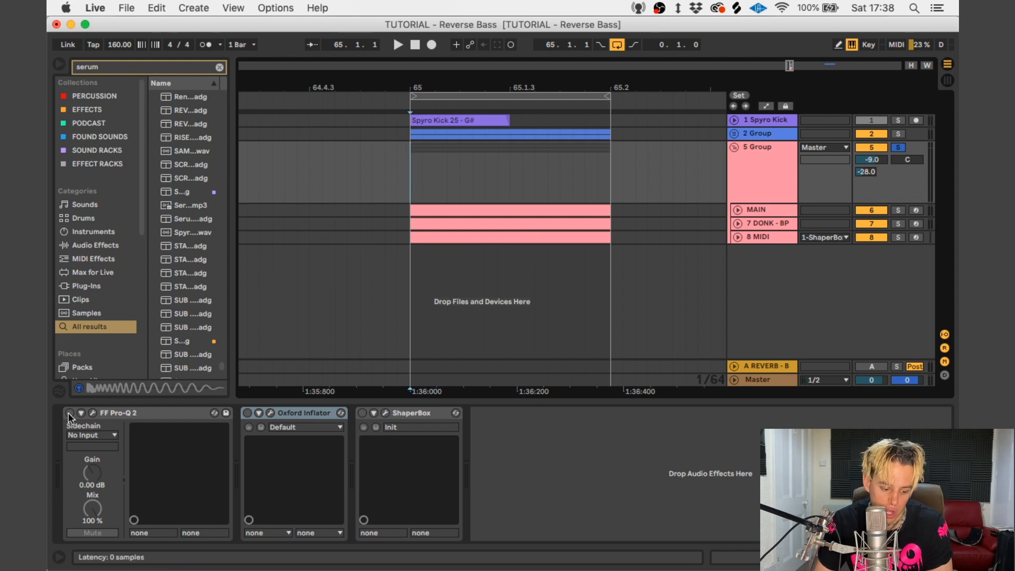
{"action": "left_click", "coordinate": [92, 412]}
{"action": "left_click_drag", "start_coordinate": [458, 57], "coordinate": [457, 293]}
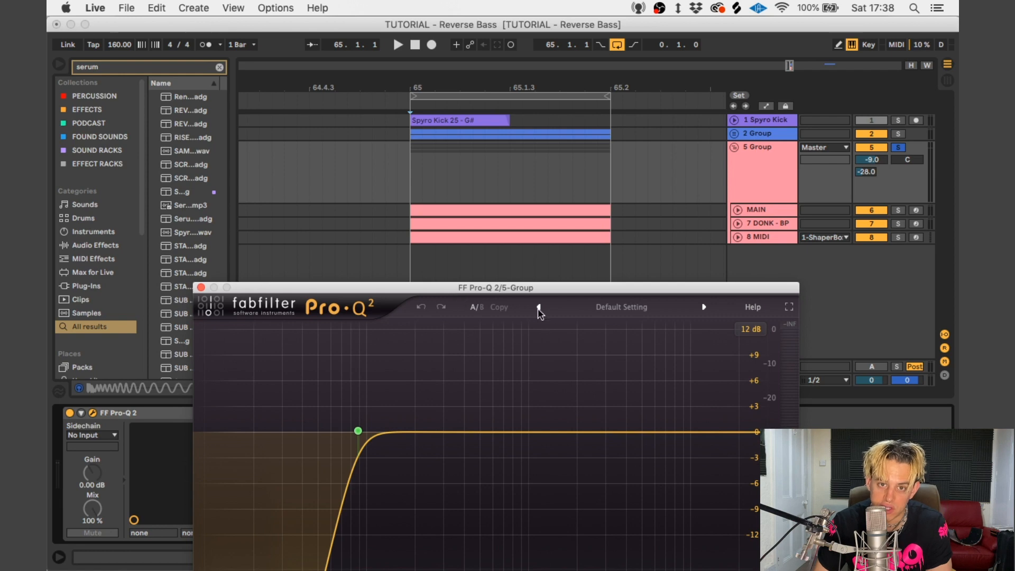
{"action": "left_click_drag", "start_coordinate": [435, 290], "coordinate": [446, 213]}
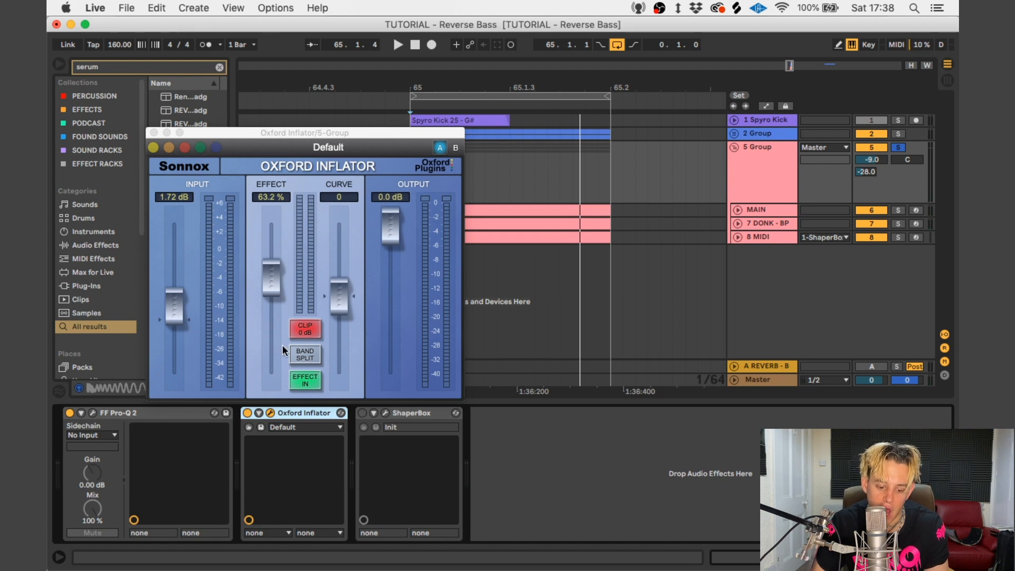
Step: Play the bass loop through the 5 Group's Oxford Inflator, and switch on and open ShaperBox to show its volume curve
{"action": "key", "text": "space"}
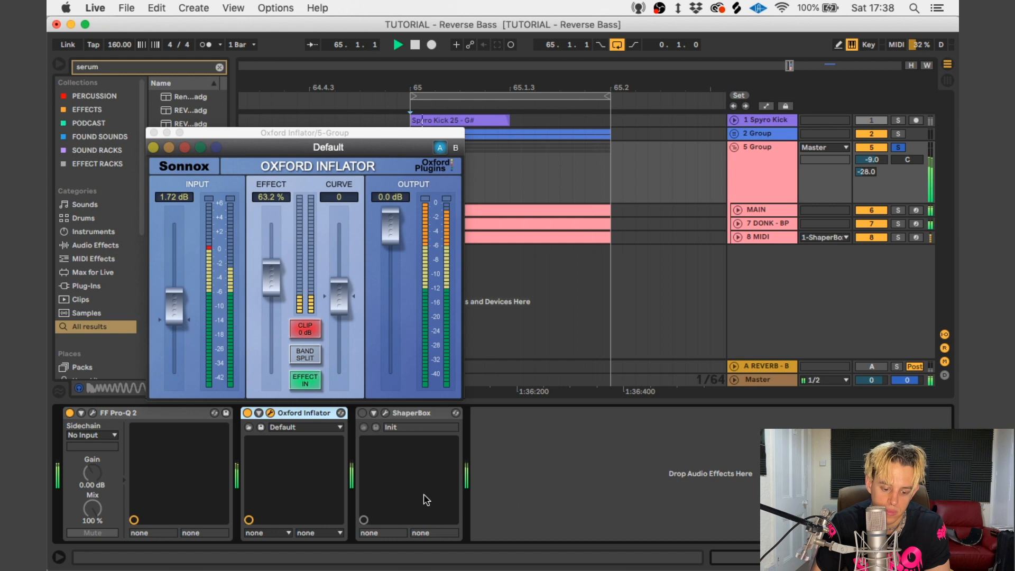
{"action": "key", "text": "space"}
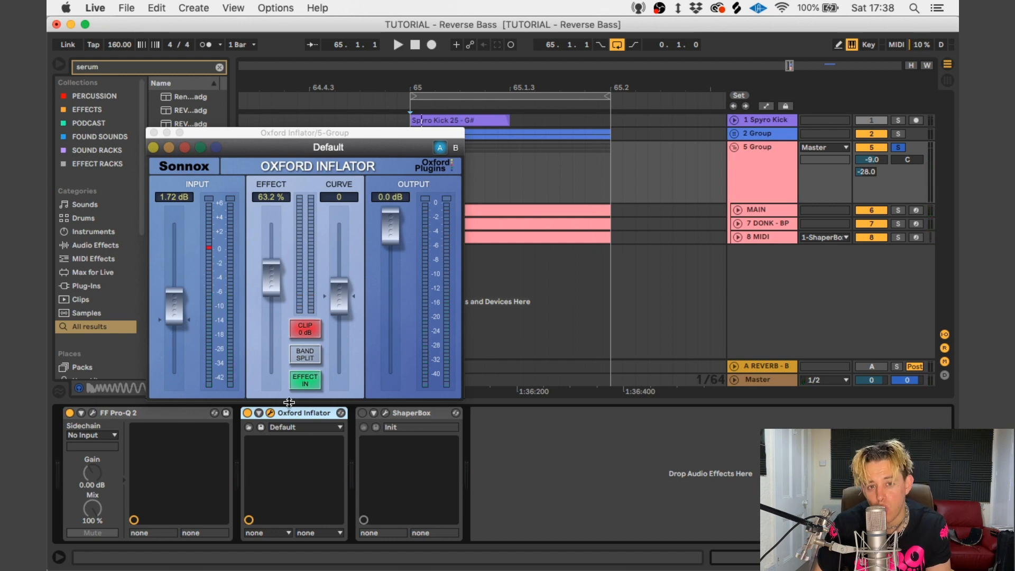
{"action": "left_click", "coordinate": [363, 413]}
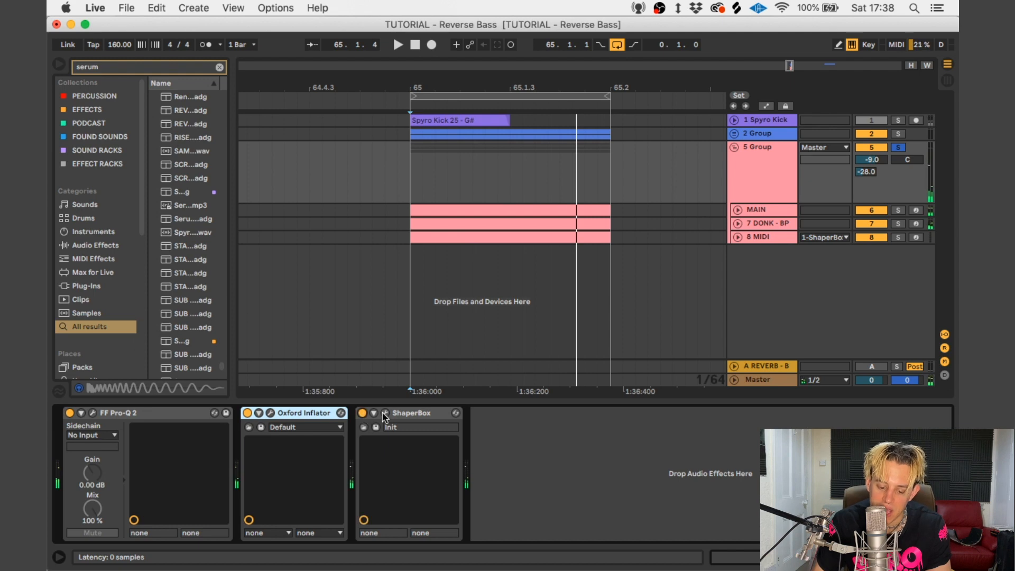
{"action": "left_click", "coordinate": [385, 413]}
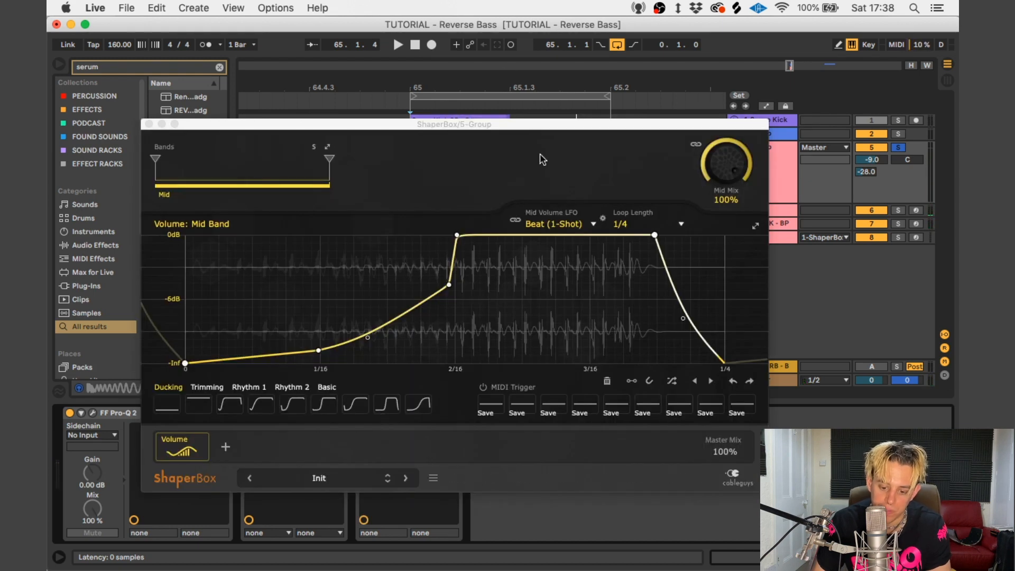
{"action": "left_click_drag", "start_coordinate": [499, 128], "coordinate": [486, 20]}
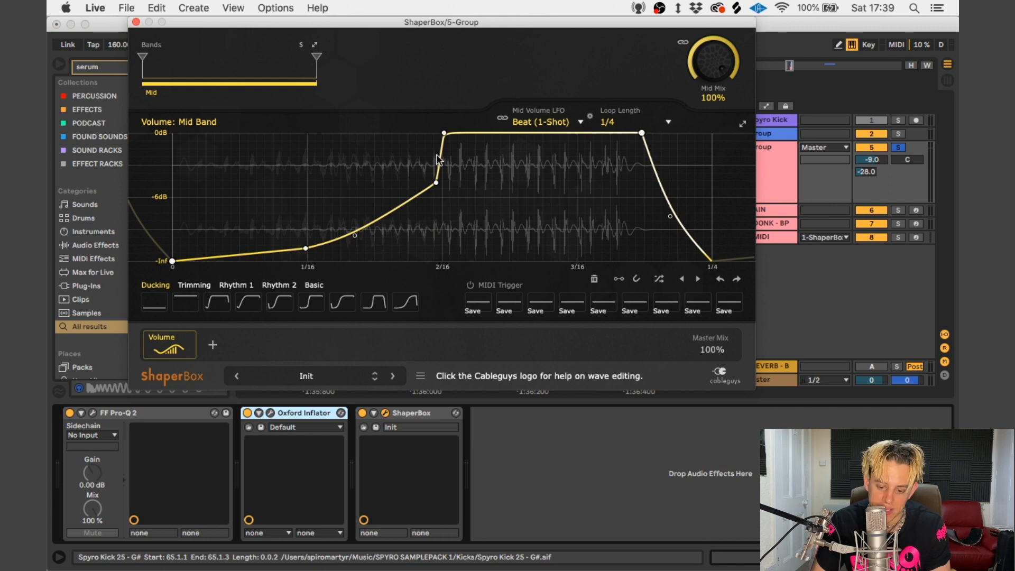
Step: Play the loop through ShaperBox, add a raised point at 1/16 on its mid-band volume curve, and play the reshaped version
{"action": "key", "text": "space"}
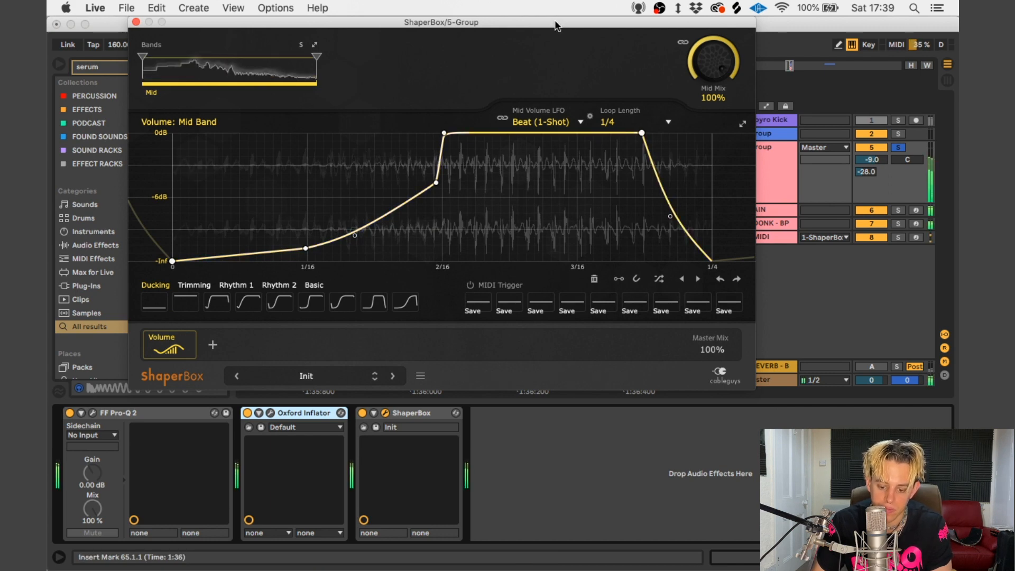
{"action": "key", "text": "space"}
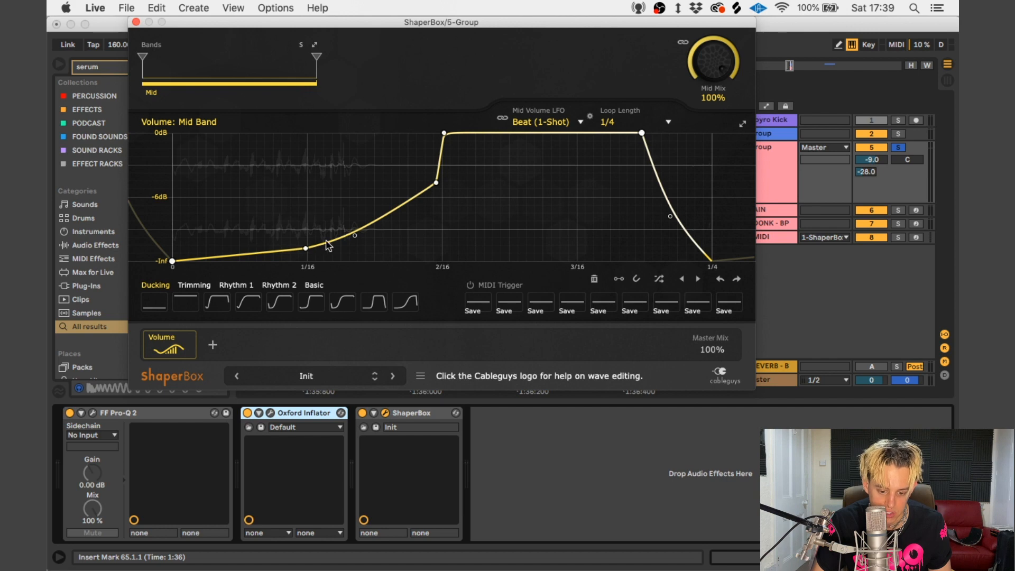
{"action": "left_click_drag", "start_coordinate": [327, 241], "coordinate": [305, 158]}
{"action": "key", "text": "space"}
{"action": "key", "text": "space"}
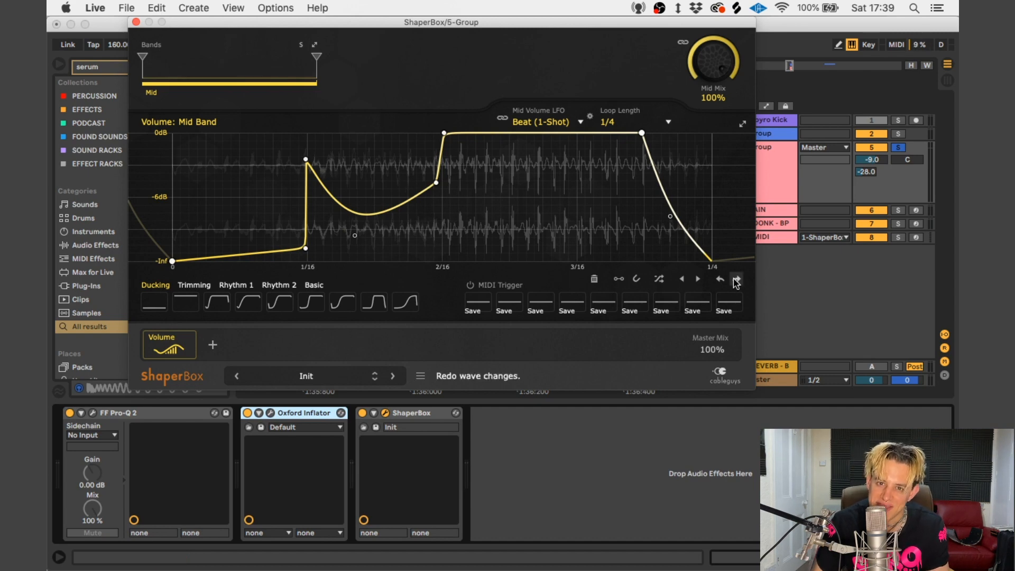
Step: Hide the plug-in window, solo the Spyro Kick and 2 Group alongside the 5 Group, and play the loop
{"action": "key", "text": "super+alt+p"}
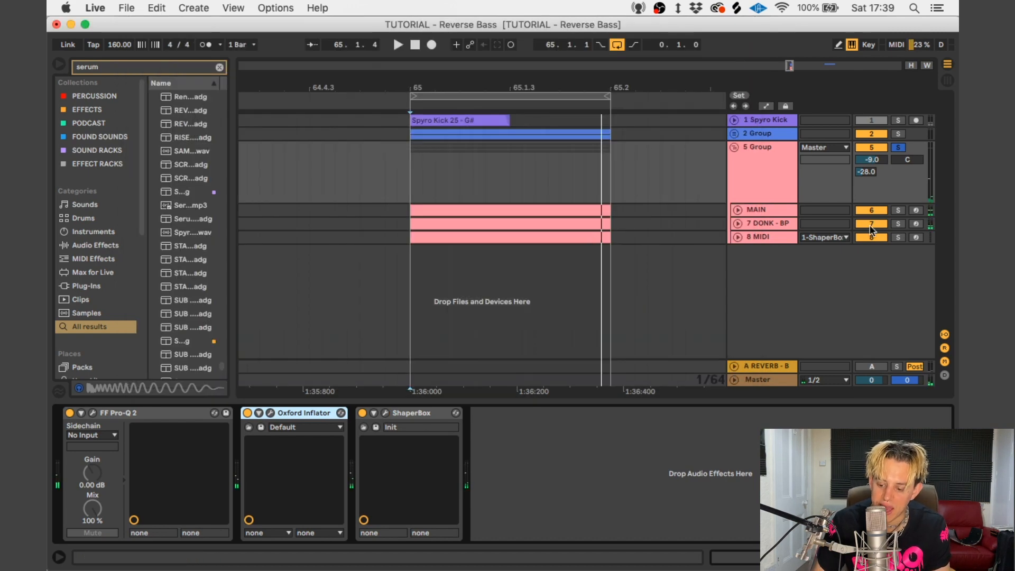
{"action": "left_click", "coordinate": [898, 134], "text": "super"}
{"action": "left_click", "coordinate": [898, 120], "text": "super"}
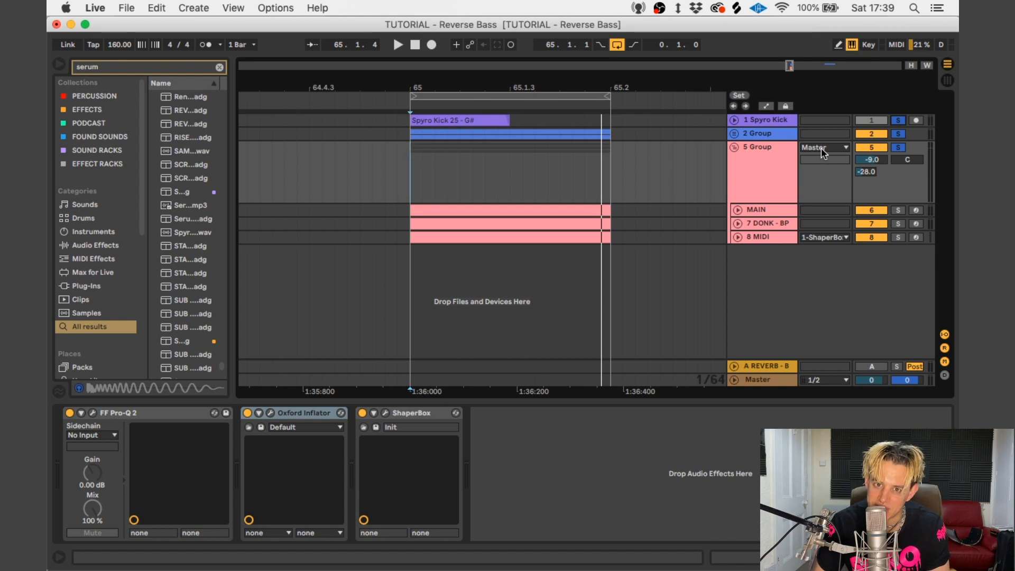
{"action": "key", "text": "space"}
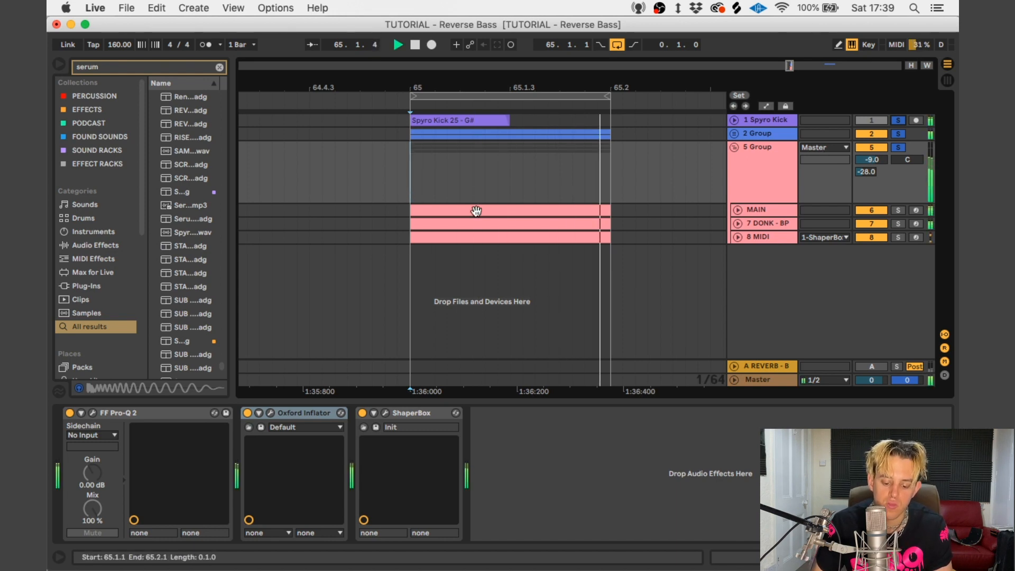
{"action": "key", "text": "space"}
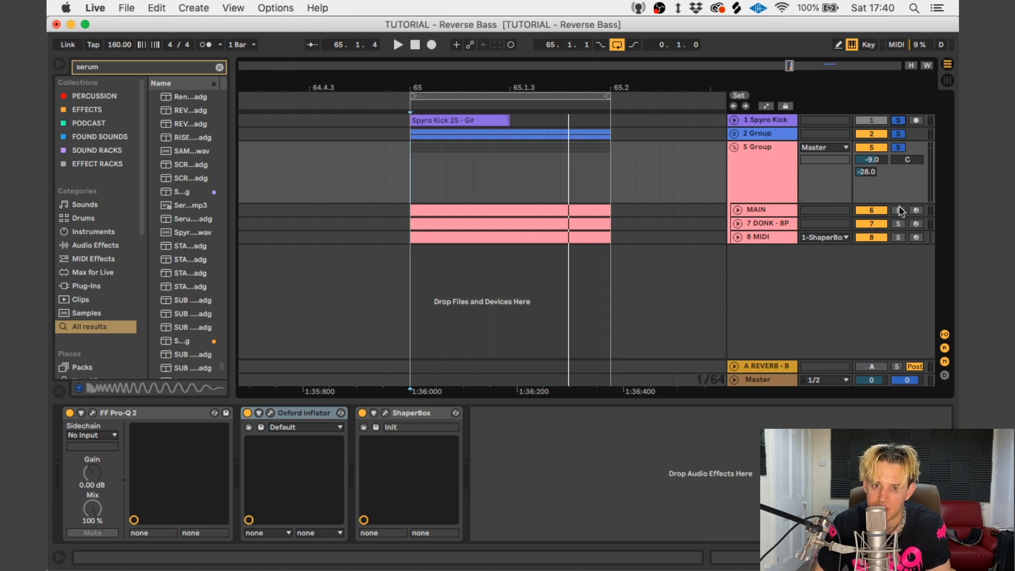
Step: Open FF Pro-R on the A REVERB return and play the bass loop through it with only the 5 Group soloed
{"action": "left_click", "coordinate": [865, 366]}
{"action": "left_click", "coordinate": [865, 365]}
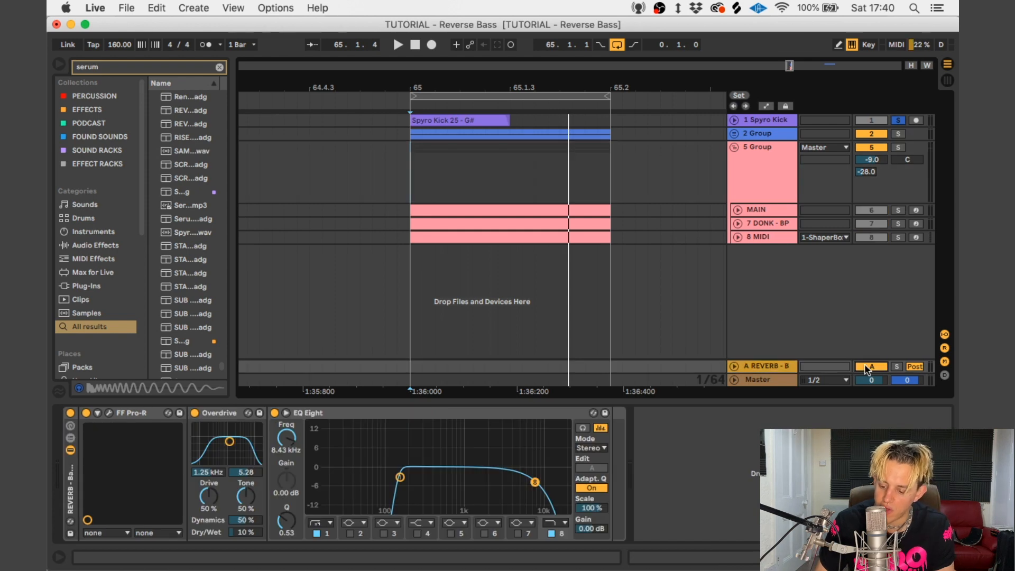
{"action": "left_click", "coordinate": [109, 412]}
{"action": "left_click_drag", "start_coordinate": [698, 62], "coordinate": [629, 21]}
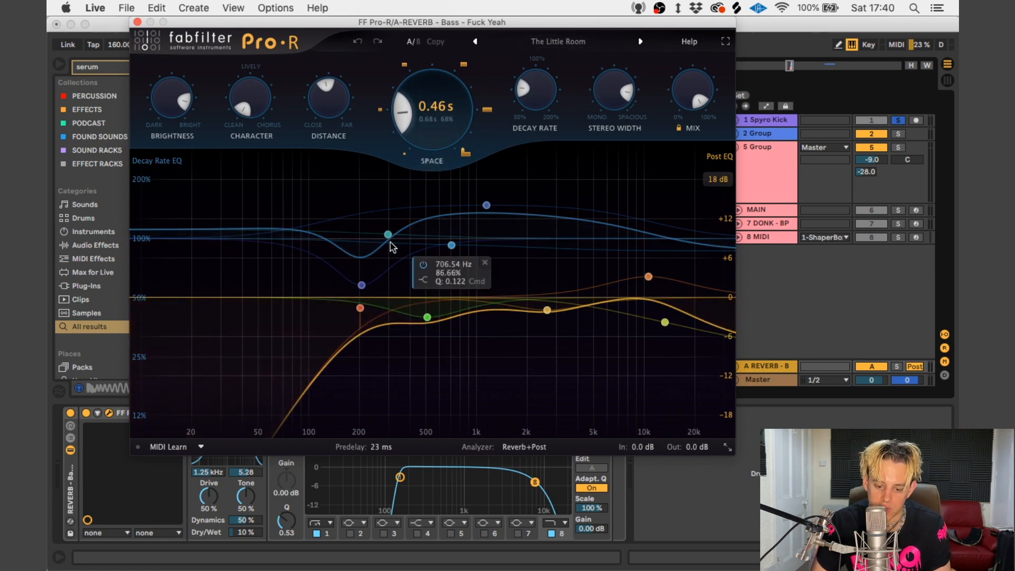
{"action": "left_click", "coordinate": [897, 147]}
{"action": "left_click_drag", "start_coordinate": [539, 22], "coordinate": [886, 94]}
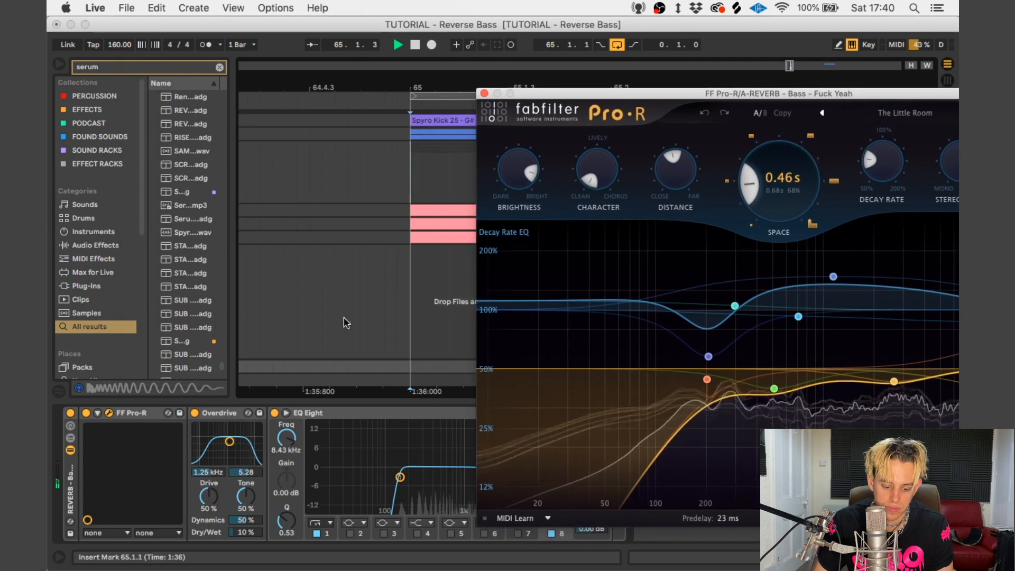
Step: Examine the reverb return's Overdrive, FF Pro-R and EQ Eight settings while playing the bass loop, closing the Pro-R window
{"action": "left_click", "coordinate": [221, 413]}
{"action": "left_click_drag", "start_coordinate": [551, 92], "coordinate": [314, 20]}
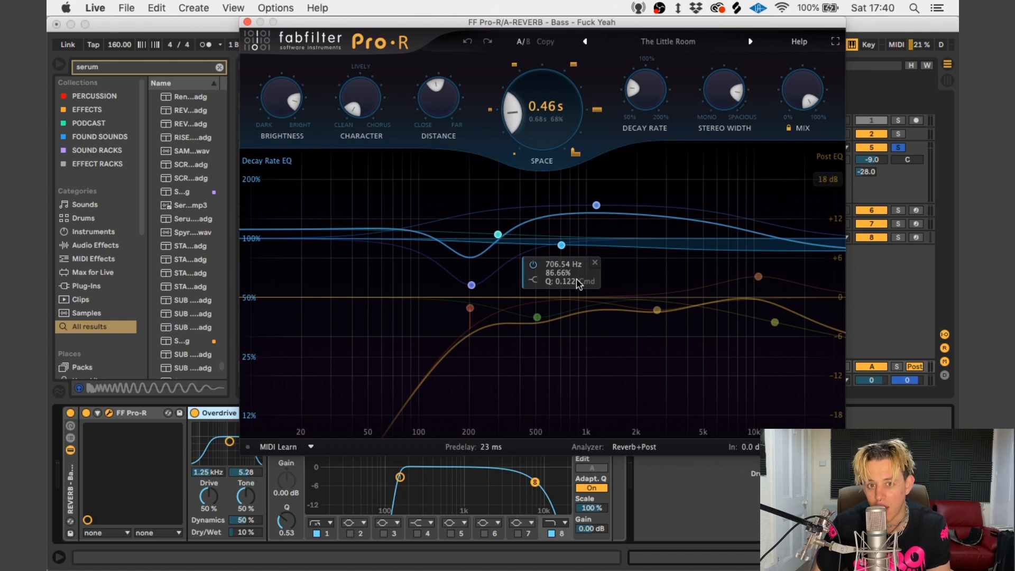
{"action": "key", "text": "space"}
{"action": "left_click", "coordinate": [247, 21]}
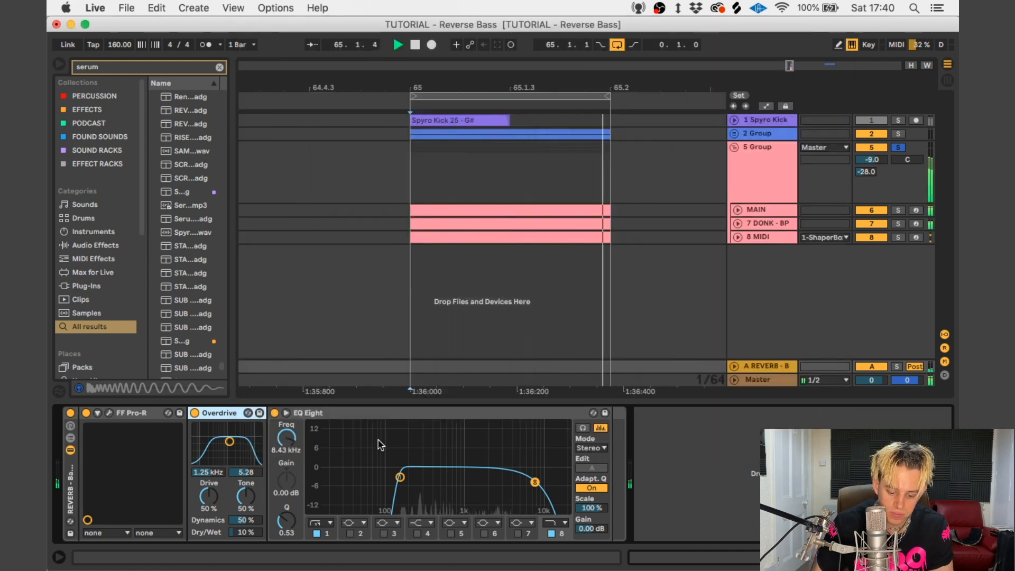
{"action": "key", "text": "space"}
{"action": "left_click", "coordinate": [354, 494]}
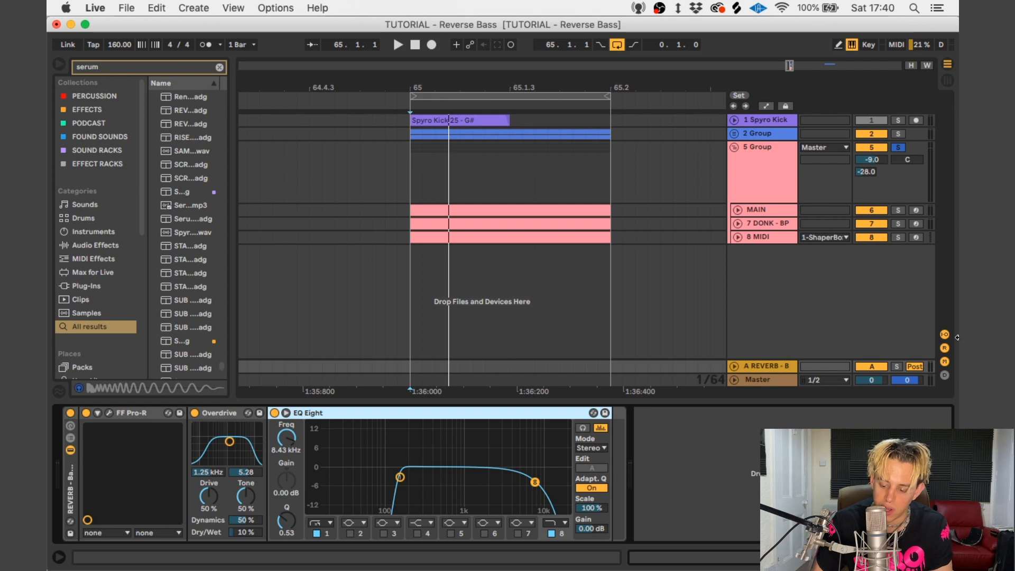
Step: Compare the soloed bass loop with and without the A REVERB return, leaving the return active
{"action": "key", "text": "space"}
{"action": "key", "text": "space"}
{"action": "left_click", "coordinate": [865, 364]}
{"action": "left_click", "coordinate": [865, 366]}
{"action": "key", "text": "space"}
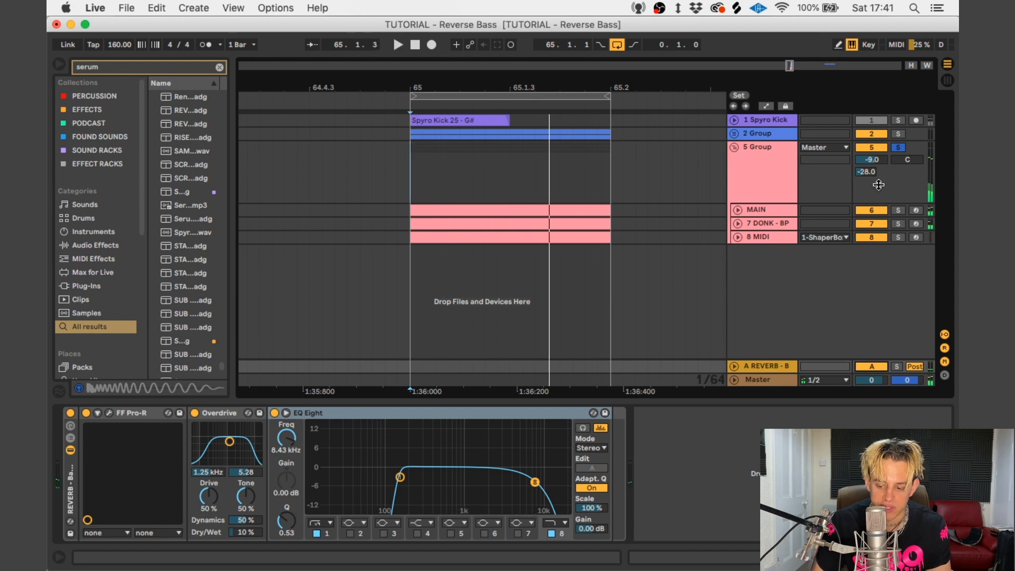
Step: Unsolo the 5 Group, compare the full loop with the kick with and without the A REVERB return, and collapse the group
{"action": "left_click", "coordinate": [898, 147]}
{"action": "key", "text": "space"}
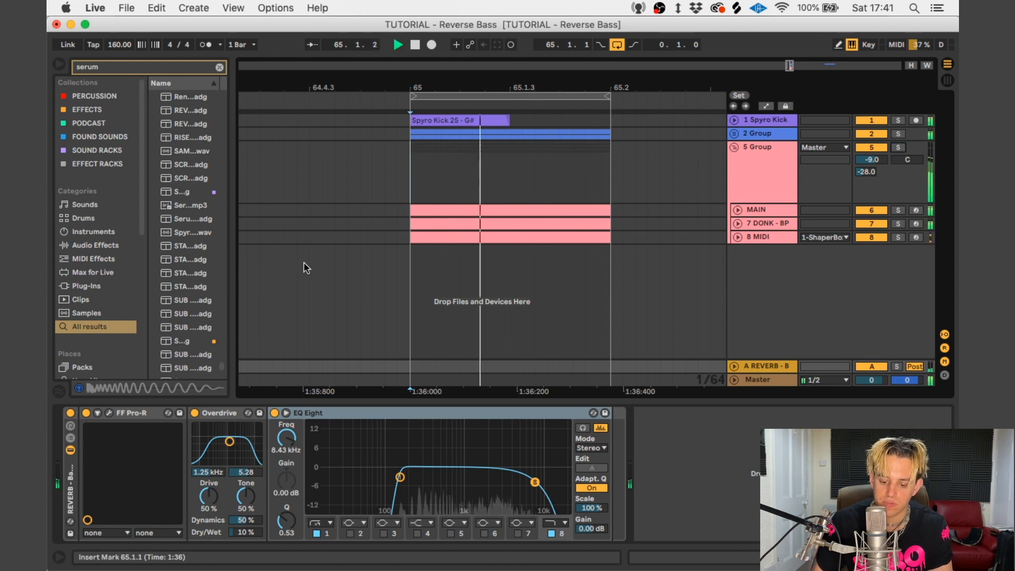
{"action": "left_click", "coordinate": [879, 366]}
{"action": "left_click", "coordinate": [879, 367]}
{"action": "left_click", "coordinate": [734, 147]}
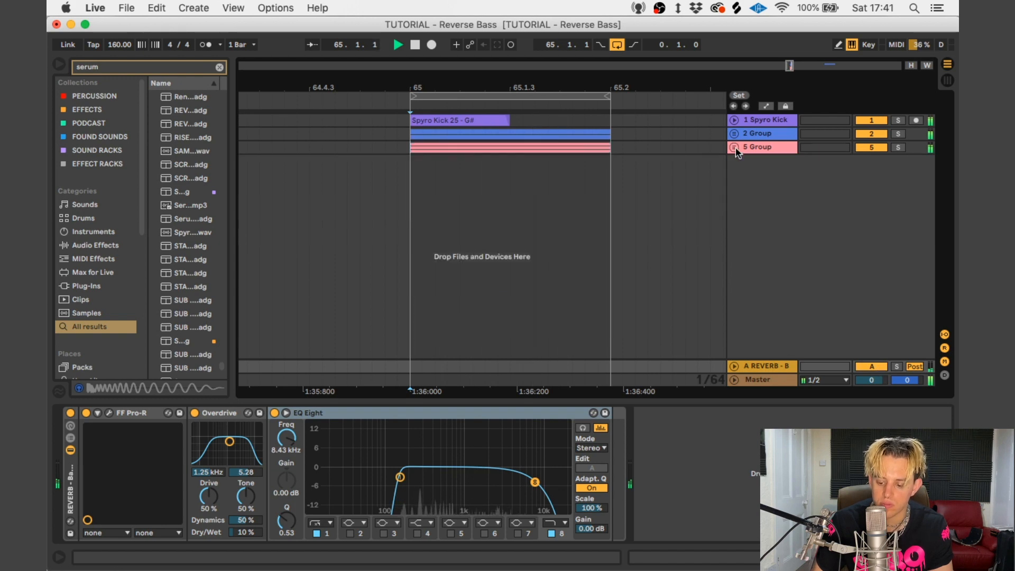